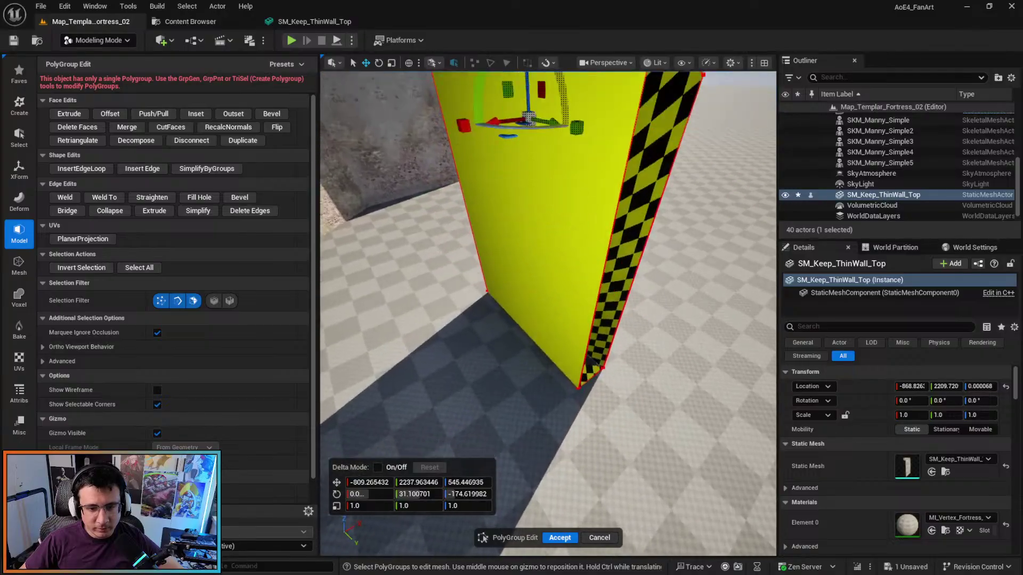
right_click_drag(549, 314, 527, 298)
right_click_drag(469, 261, 485, 282)
left_click(596, 537)
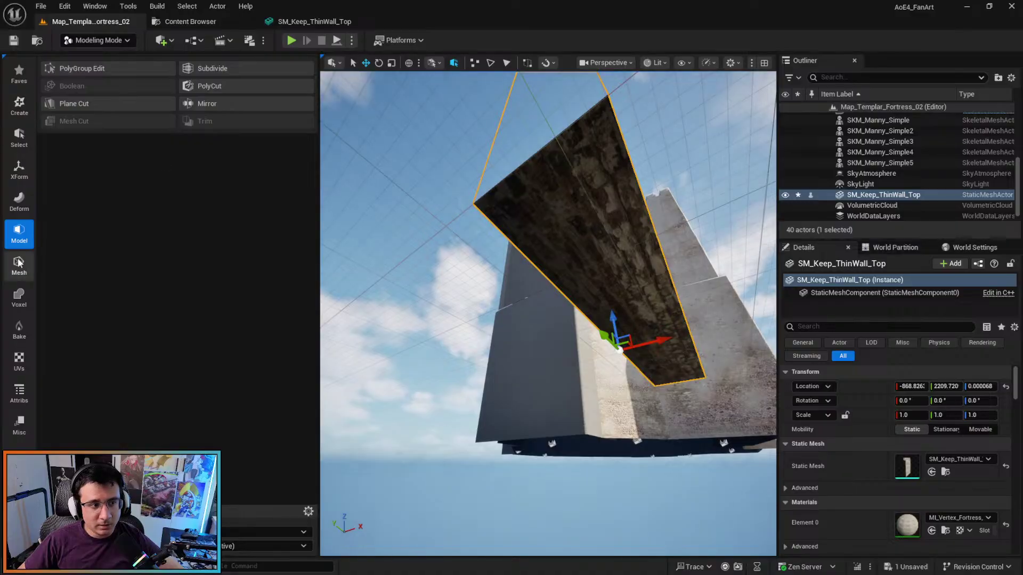
left_click(118, 72)
left_click(554, 238)
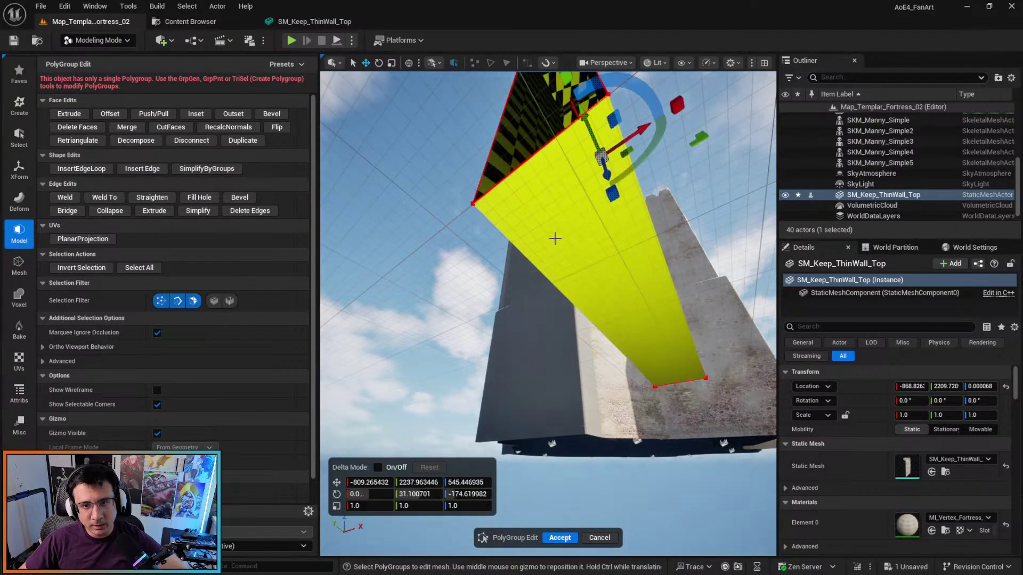
left_click(457, 330)
right_click_drag(548, 198, 581, 315)
key("Escape")
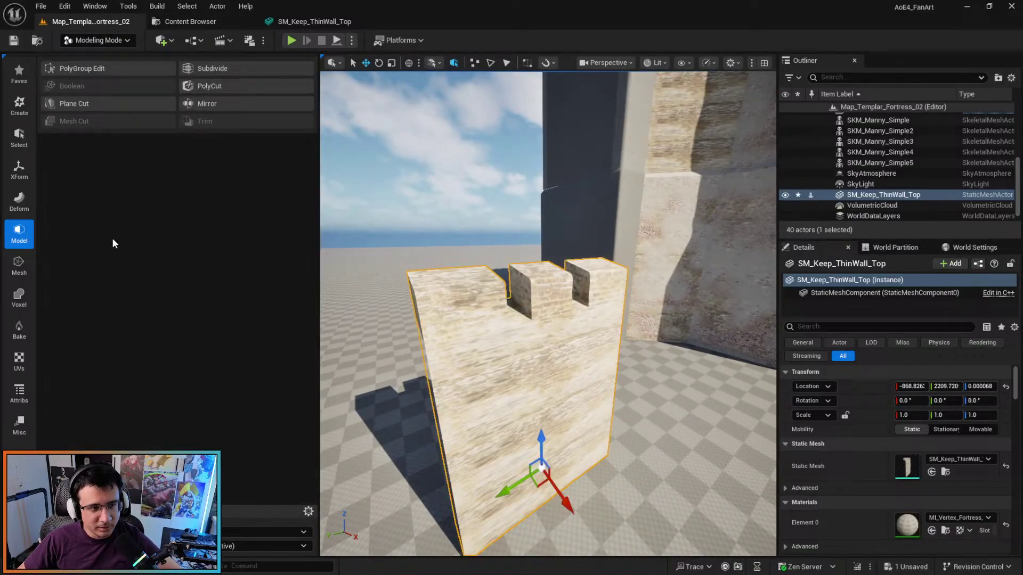
left_click(81, 68)
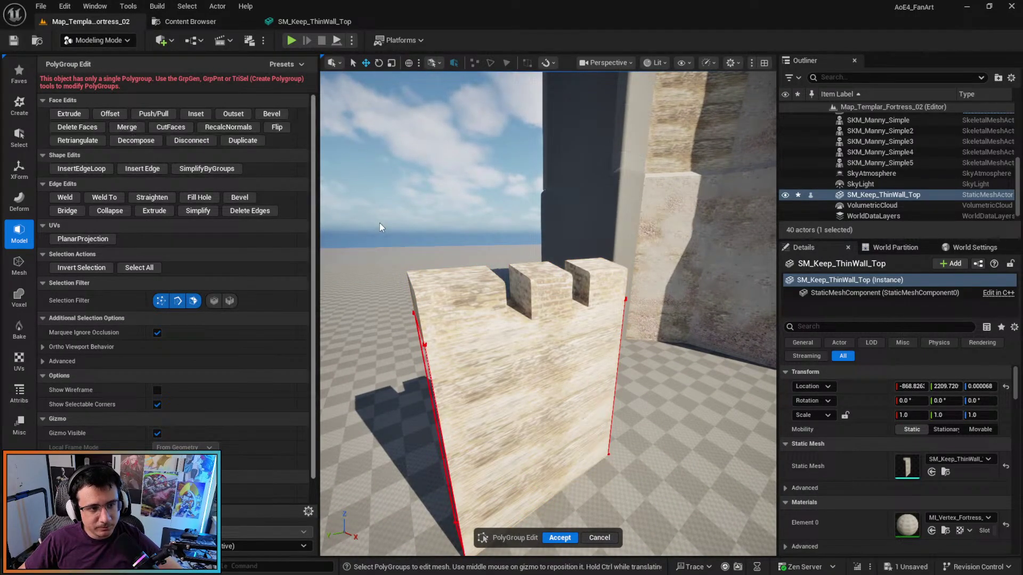
right_click_drag(533, 341, 516, 362)
scroll(549, 314, "down", 5)
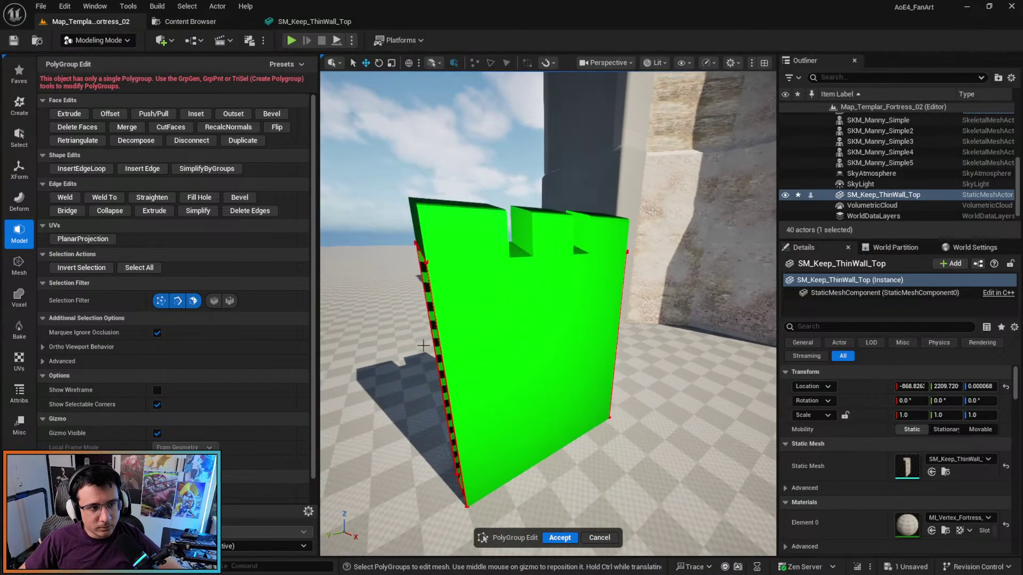
Start triangle selection on the wall mesh, select its front face, and set the angle tolerance to 30.
left_click(18, 266)
left_click(83, 68)
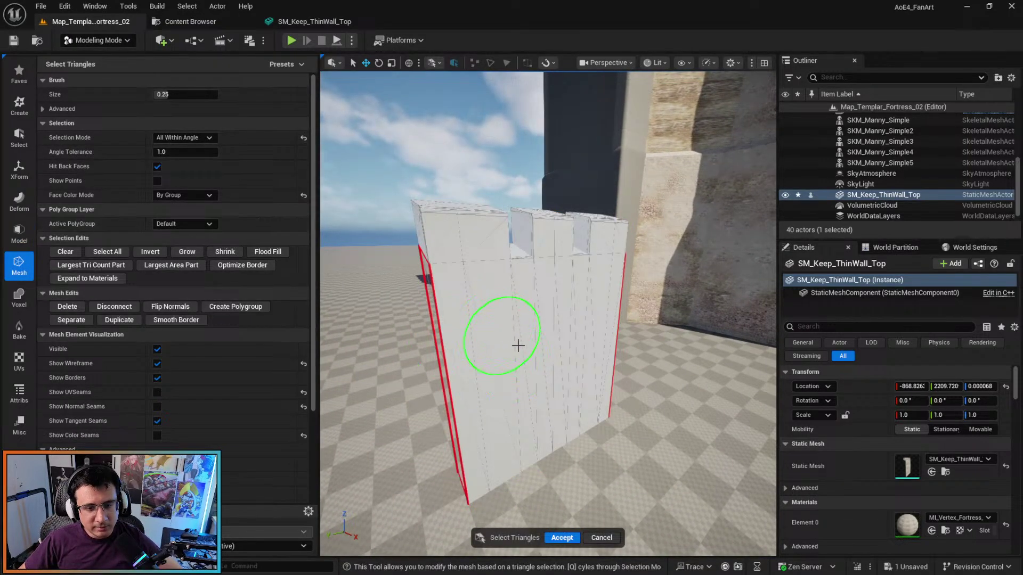
right_click_drag(511, 347, 539, 365)
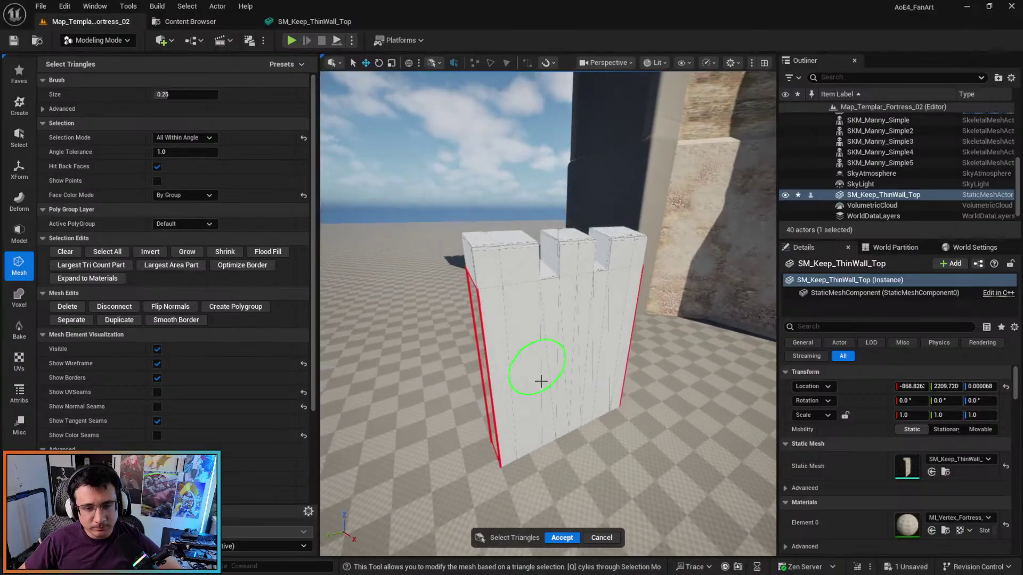
left_click(530, 343)
scroll(550, 366, "up", 3)
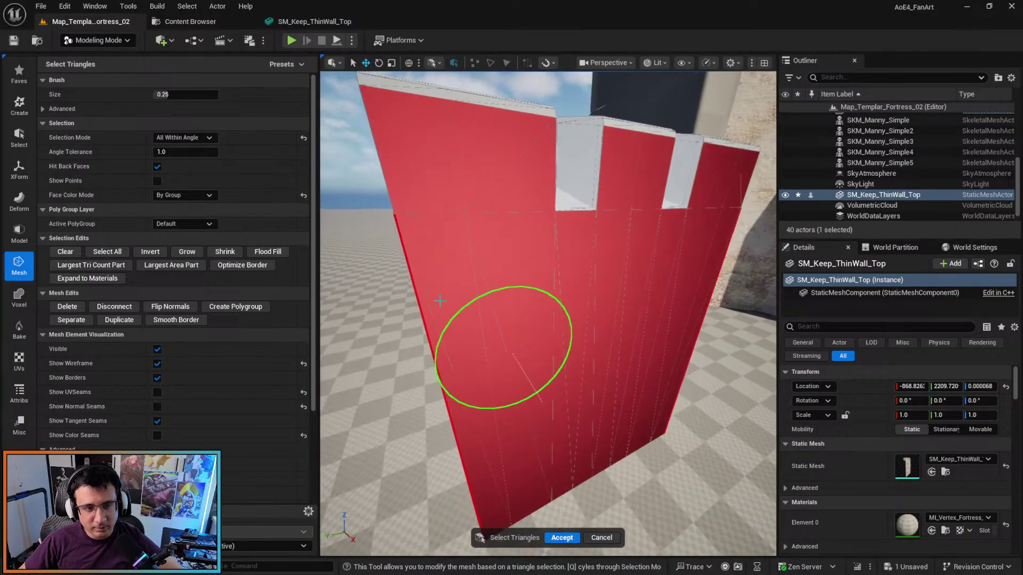
left_click(171, 151)
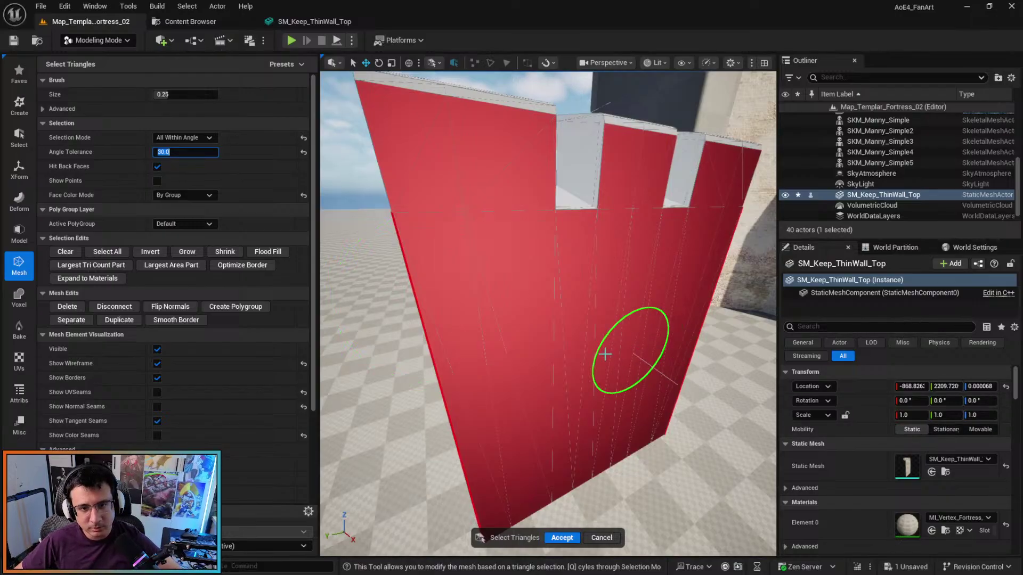
Add the merlon tops and their rounded edges to the front-face selection and create a PolyGroup from it.
mouse_move(592, 353)
right_mouse_down()
mouse_move(586, 339)
mouse_move(588, 372)
right_mouse_up()
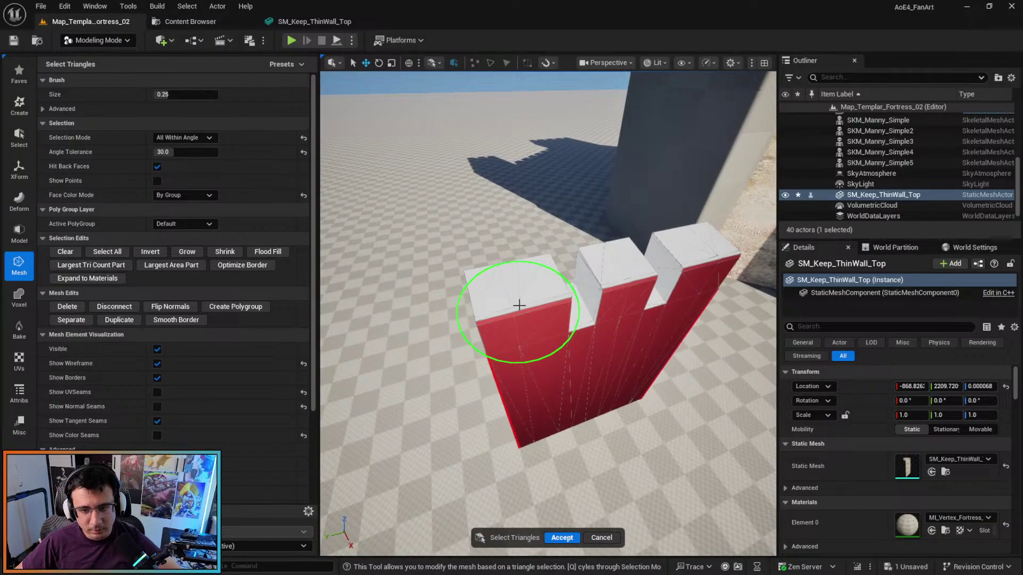
right_click_drag(520, 304, 489, 331)
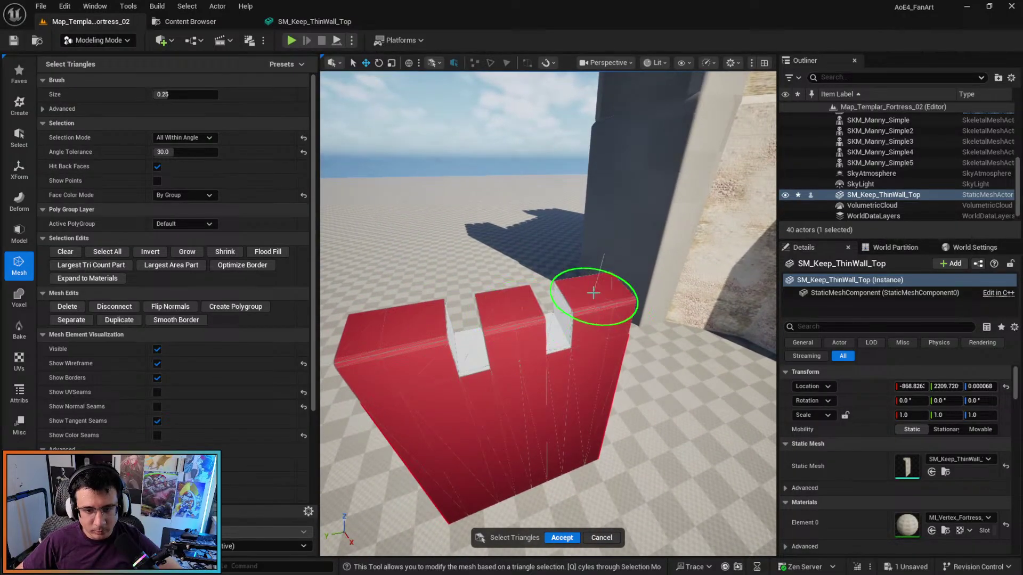
right_click_drag(593, 292, 472, 318)
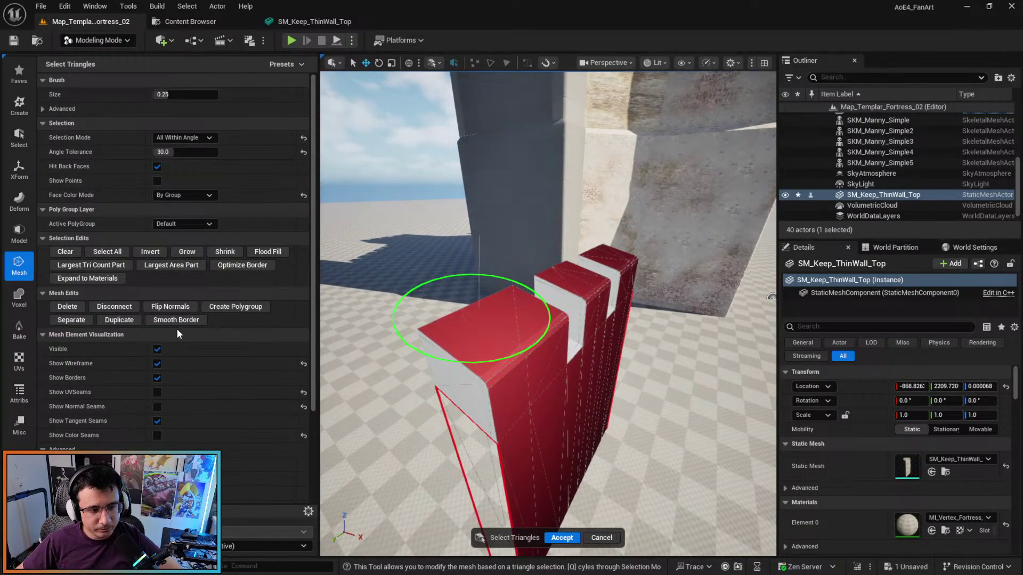
left_click(222, 307)
Assign one inner side face and the floor of the first gap in the battlement to separate PolyGroups.
right_click_drag(530, 356, 539, 354)
right_click_drag(602, 323, 459, 336)
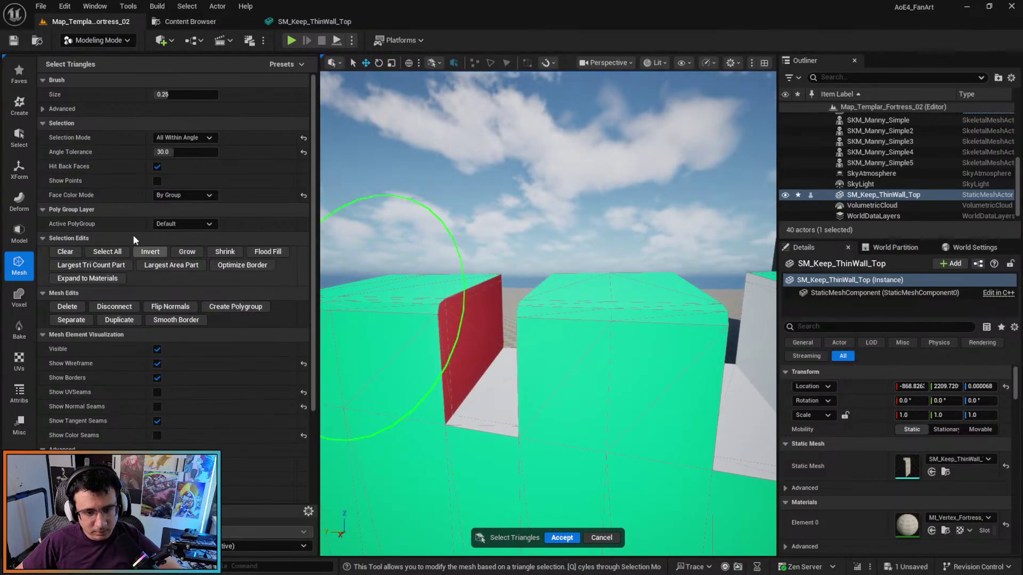
left_click(212, 308)
right_click_drag(420, 405, 439, 375)
left_click(439, 375)
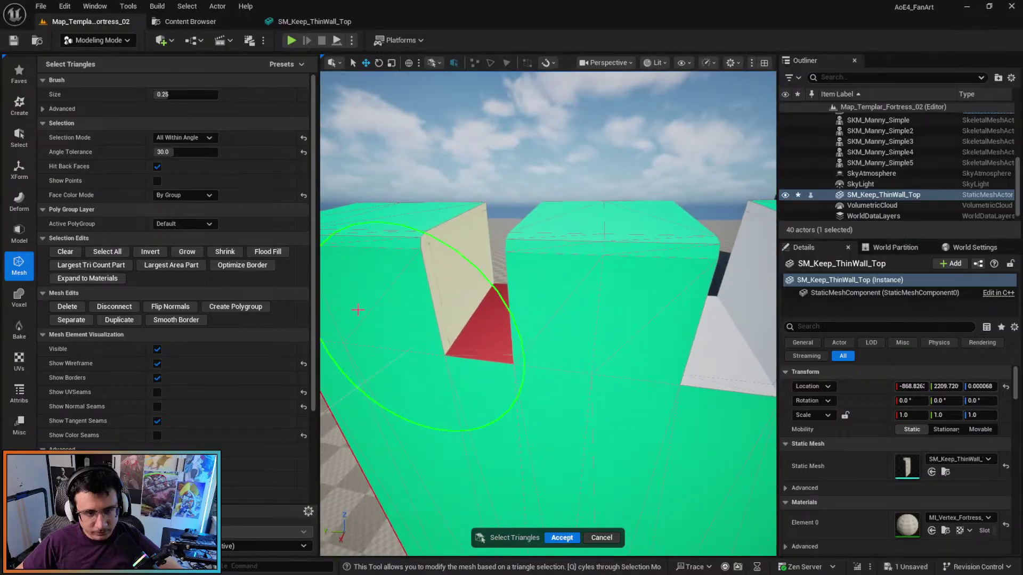
left_click(227, 307)
Create a PolyGroup from the opposite inner side face of the first battlement gap.
right_click_drag(559, 331, 559, 330)
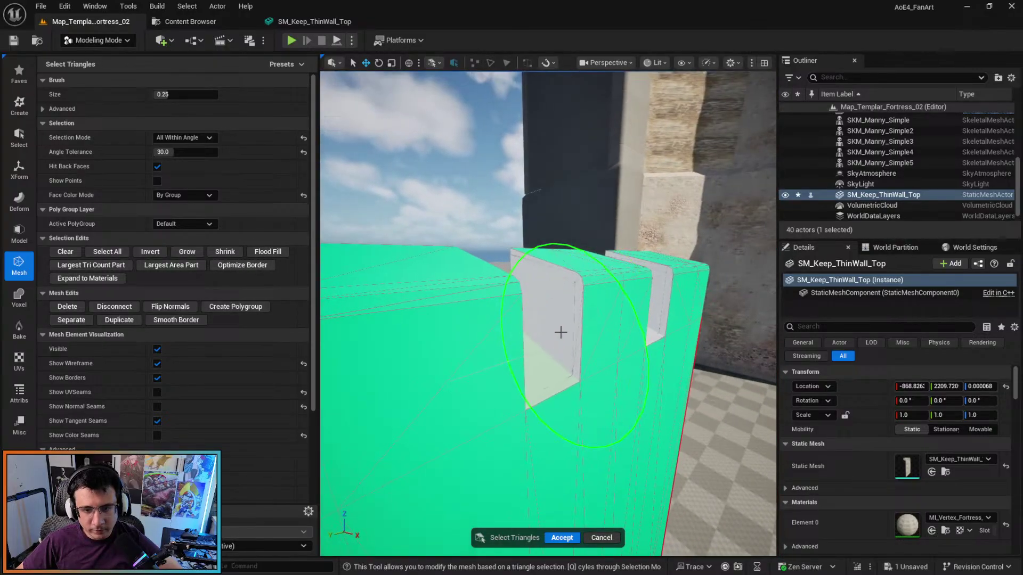
left_click(560, 317)
left_click(224, 265)
mouse_move(675, 365)
right_mouse_down()
mouse_move(660, 368)
mouse_move(626, 296)
right_mouse_up()
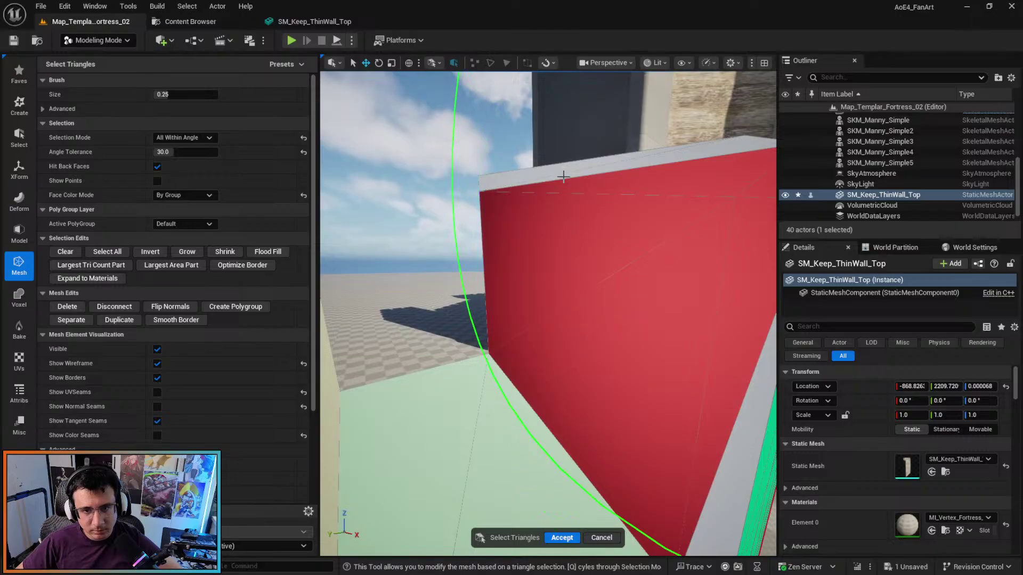
left_click(563, 176)
key("f")
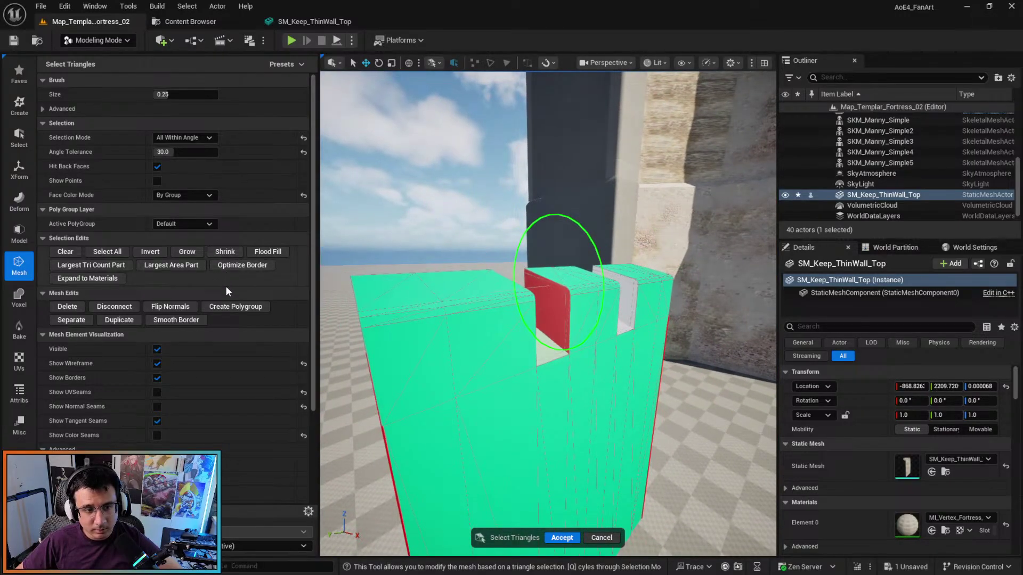
left_click(228, 308)
Assign one inner side face and the floor of the second battlement gap to separate PolyGroups.
right_click_drag(603, 310, 629, 279)
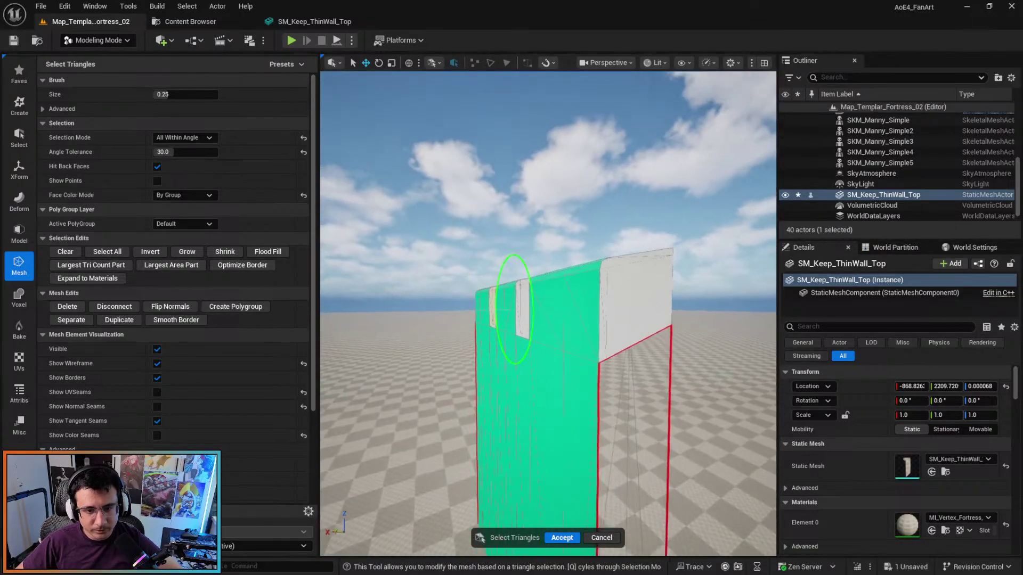
right_click_drag(514, 308, 634, 269)
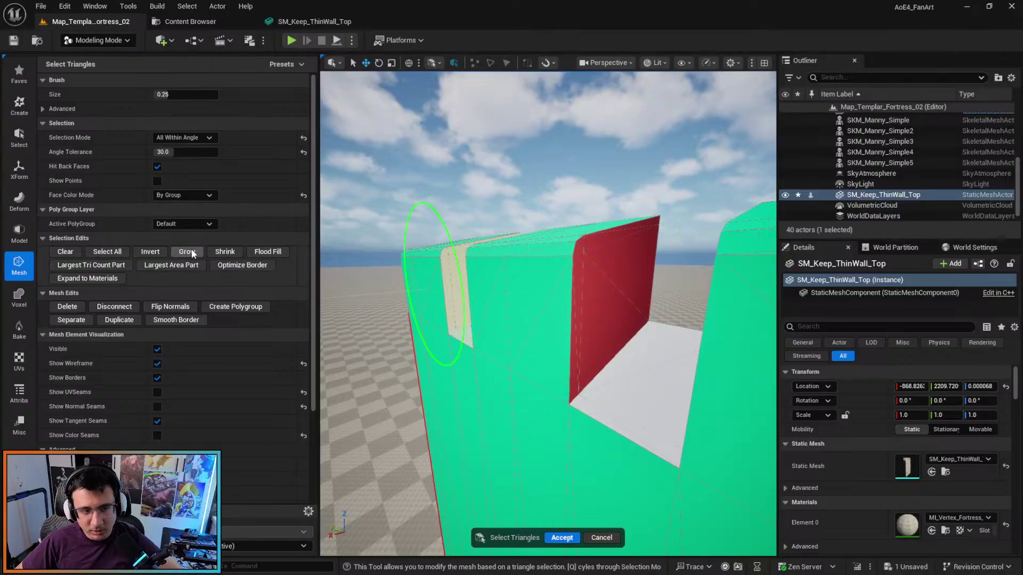
left_click(219, 312)
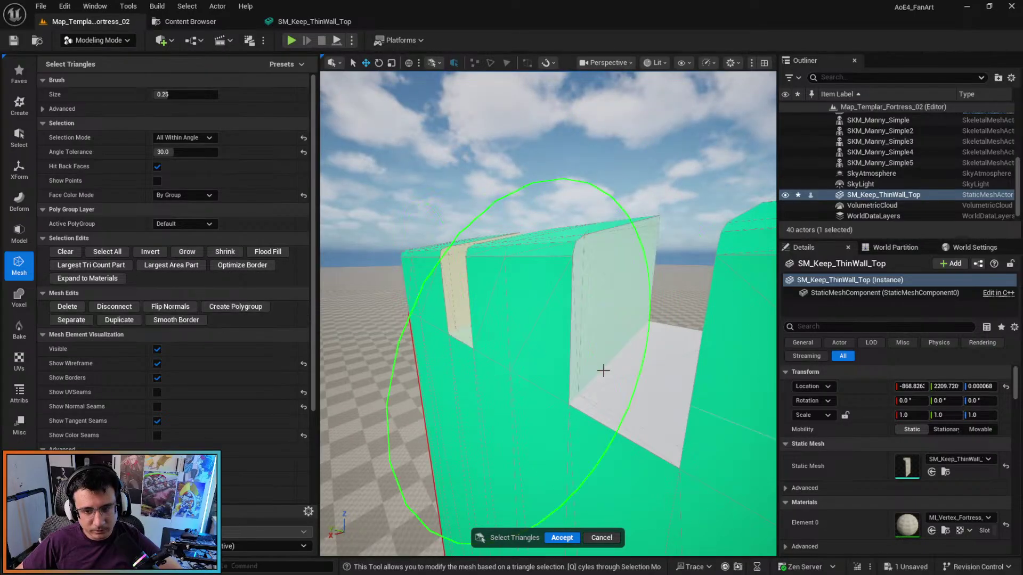
left_click(649, 361)
mouse_move(649, 362)
right_mouse_down()
mouse_move(597, 325)
mouse_move(612, 341)
mouse_move(688, 356)
mouse_move(650, 324)
mouse_move(647, 368)
mouse_move(647, 352)
mouse_move(749, 372)
mouse_move(735, 373)
right_mouse_up()
left_click(249, 311)
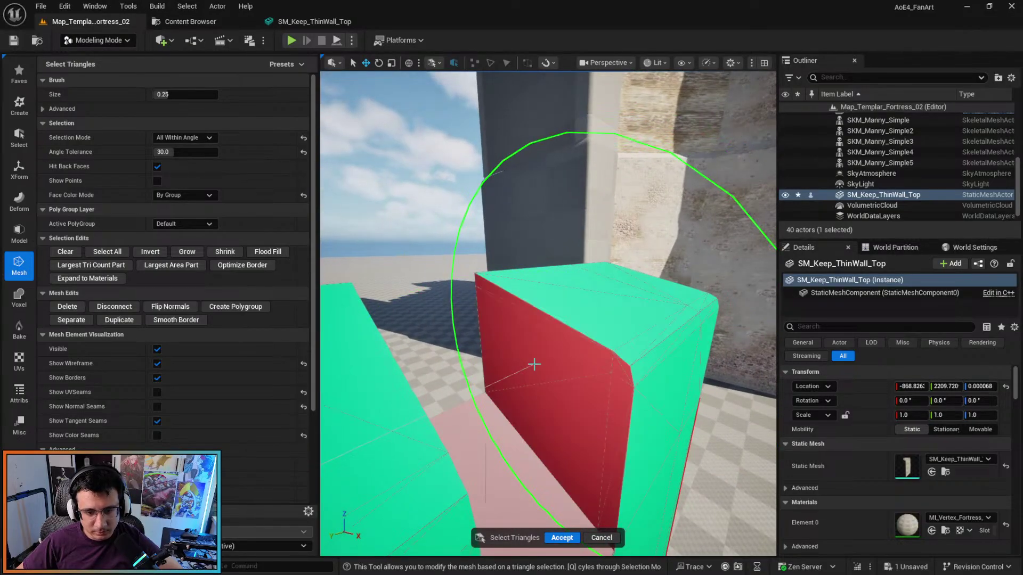
Give the second gap's remaining inner side face and the wall's upper end face their own PolyGroups.
right_click_drag(535, 365, 336, 300)
right_click_drag(520, 357, 453, 347)
left_click(494, 327)
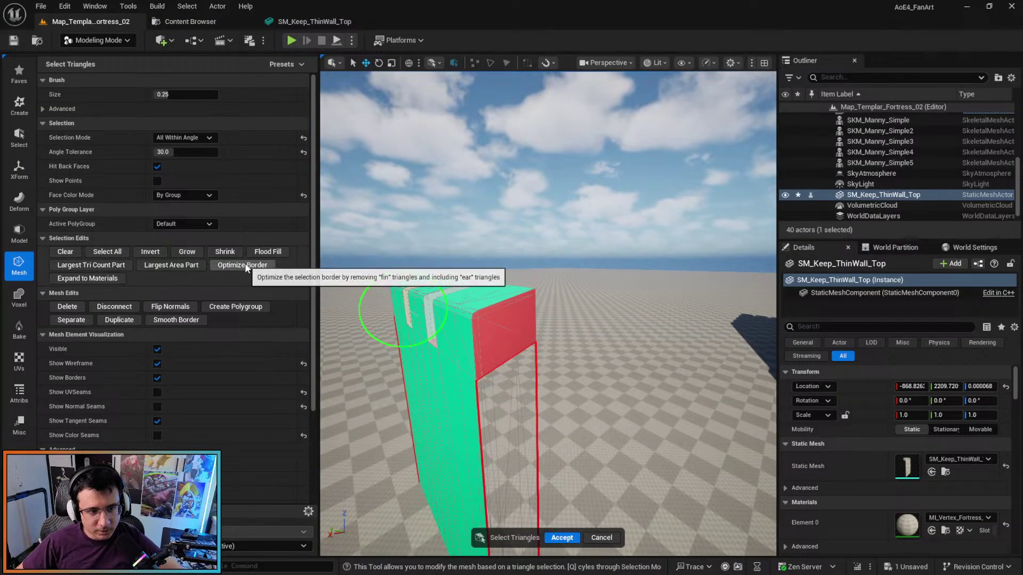
right_click_drag(536, 342, 439, 361)
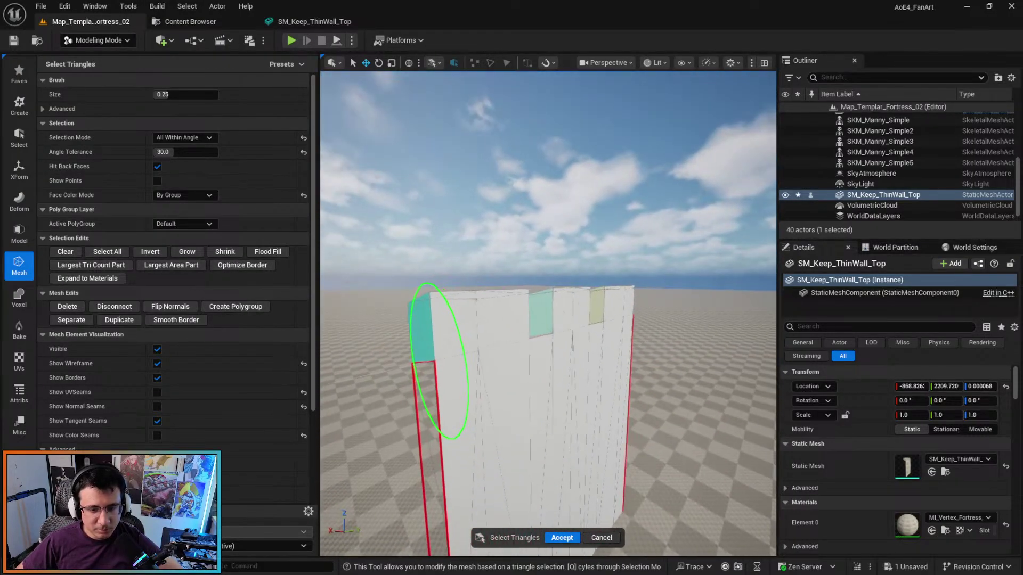
Create a PolyGroup from the wall's back face and apply the triangle-selection edits.
left_click(491, 329)
right_click_drag(491, 330, 506, 356)
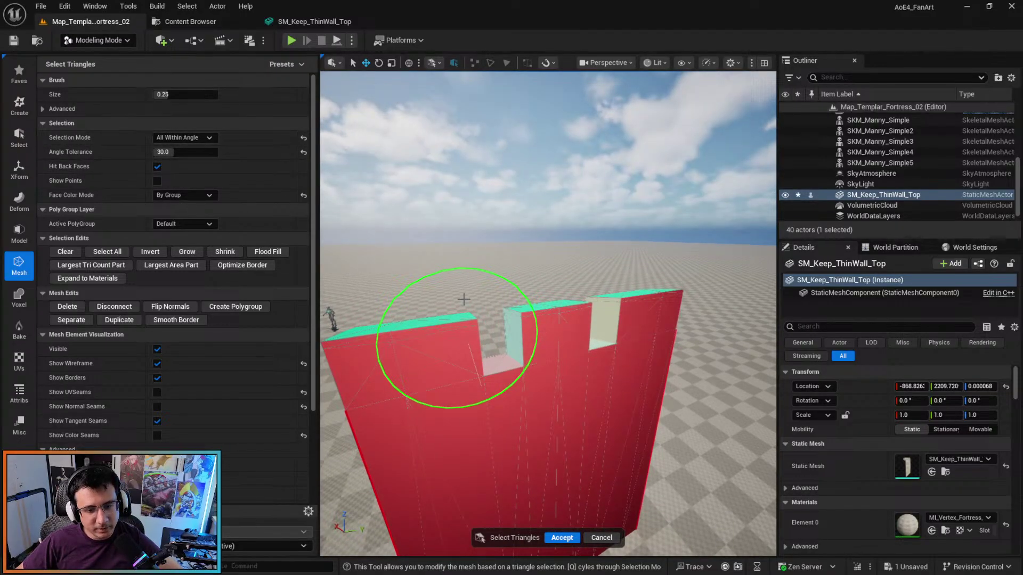
mouse_move(464, 300)
right_mouse_down()
mouse_move(442, 437)
mouse_move(478, 258)
right_mouse_up()
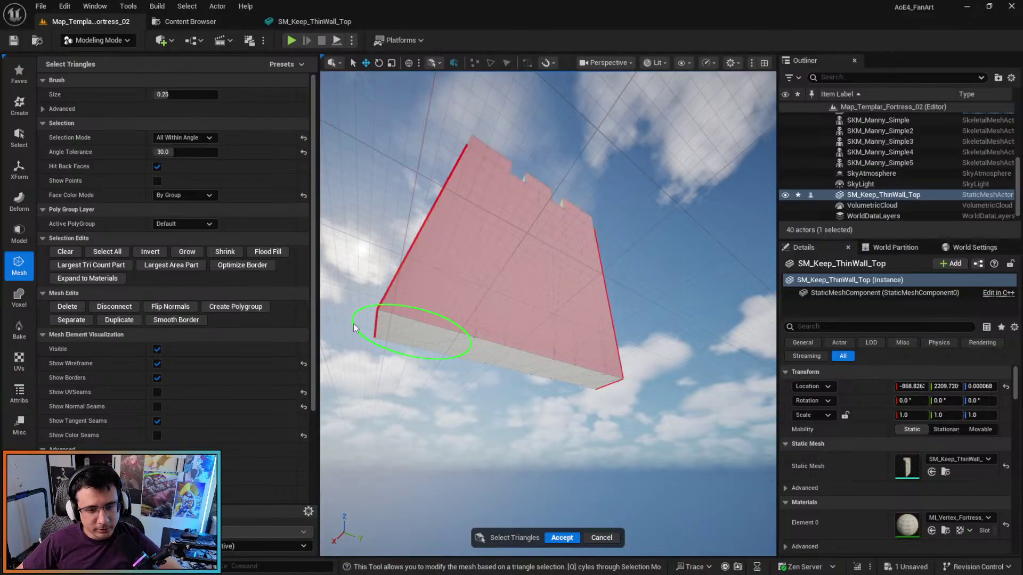
mouse_move(393, 332)
right_mouse_down()
mouse_move(479, 338)
mouse_move(366, 368)
mouse_move(648, 306)
mouse_move(521, 469)
mouse_move(516, 527)
mouse_move(537, 498)
mouse_move(400, 524)
right_mouse_up()
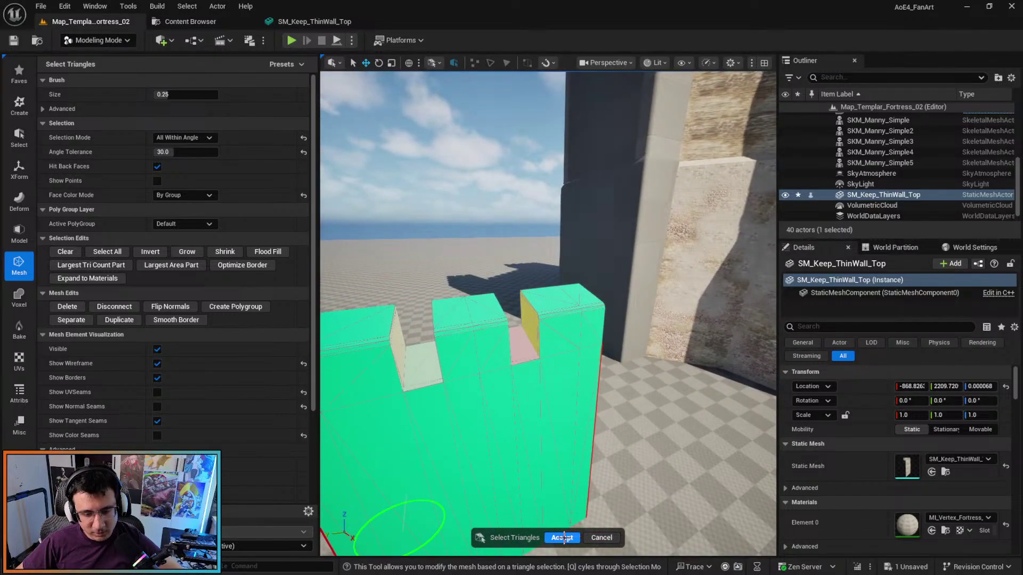
left_click(562, 538)
Delete the wall's bottom face with PolyGroup Edit and apply the change.
right_click_drag(549, 380, 672, 437)
left_click(16, 233)
left_click(75, 68)
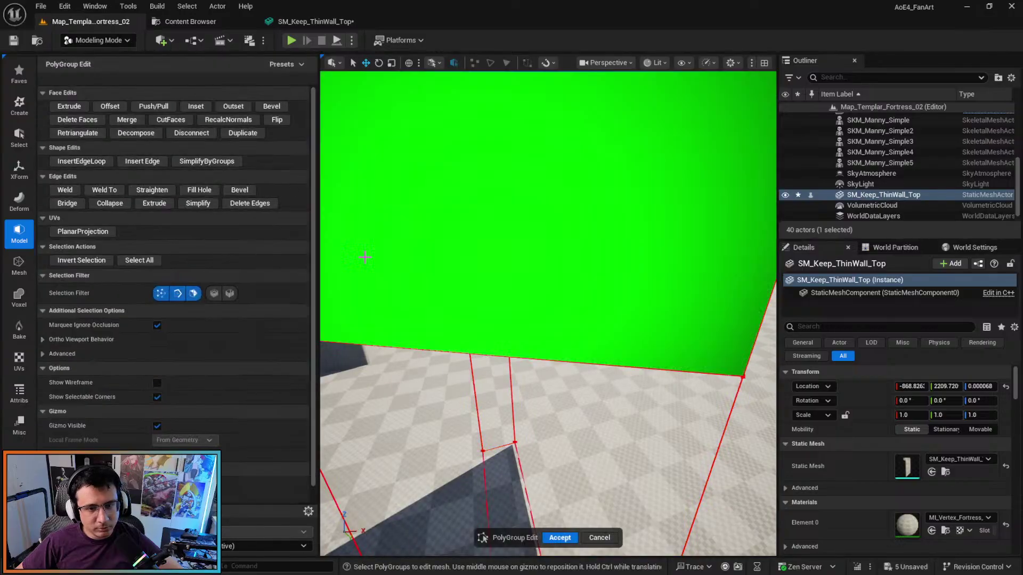
right_click_drag(511, 437, 484, 491)
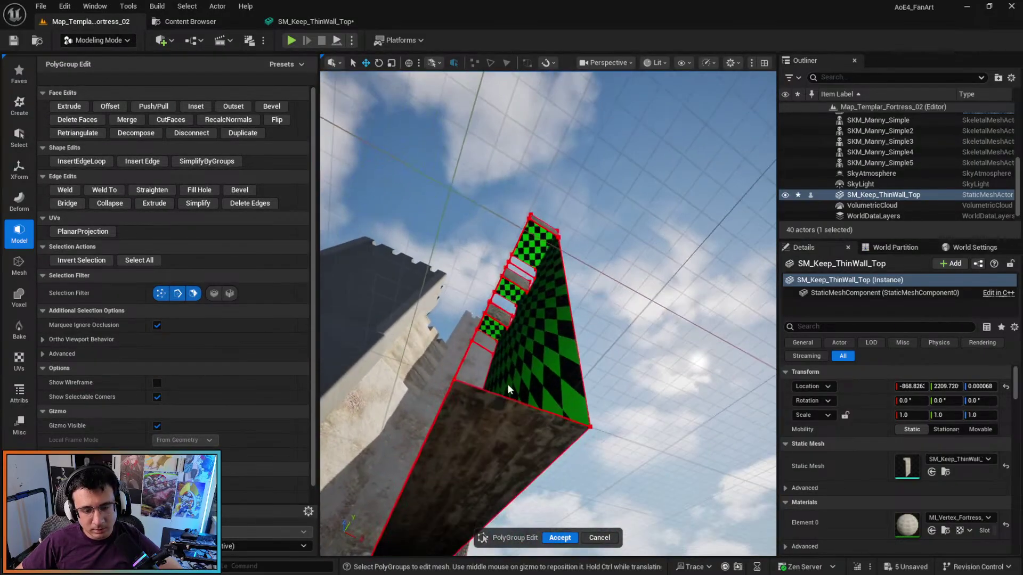
left_click(484, 490)
key("Delete")
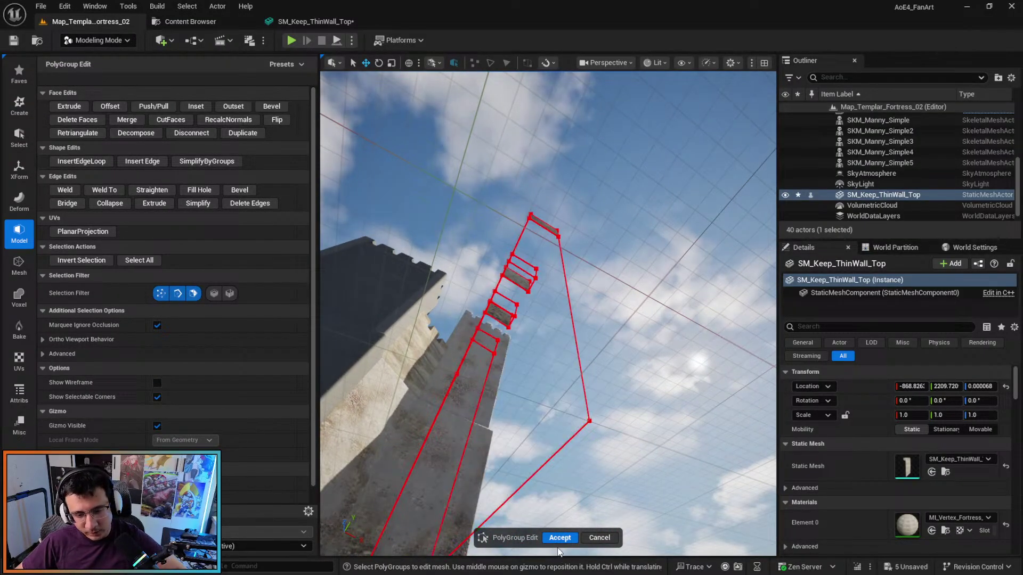
left_click(562, 539)
Start a UV Unwrap of the SM_Keep_ThinWall_Top mesh with island generation based on PolyGroups.
mouse_move(573, 321)
right_mouse_down()
mouse_move(573, 443)
mouse_move(580, 318)
right_mouse_up()
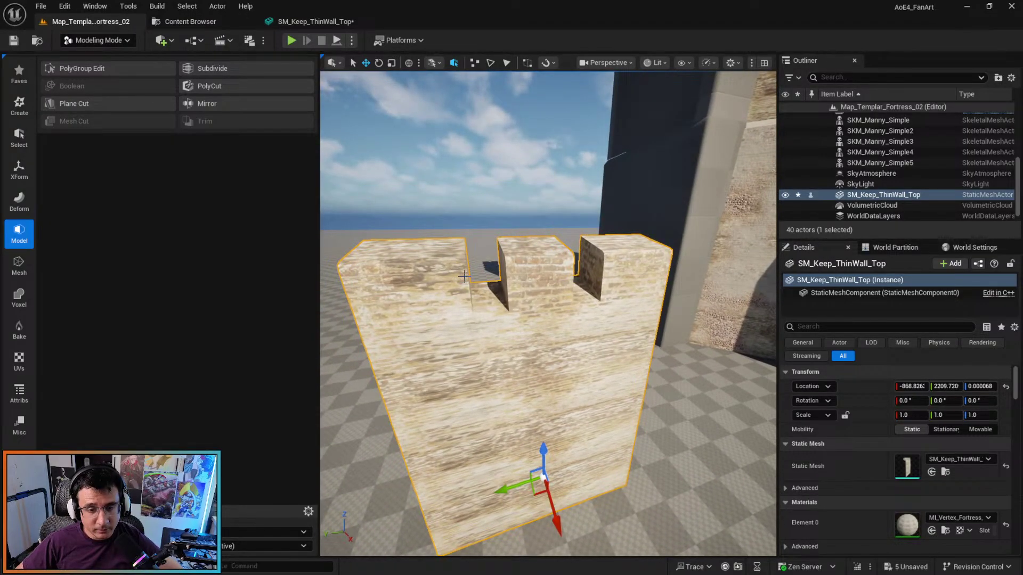
right_click_drag(445, 265, 445, 265)
key("f")
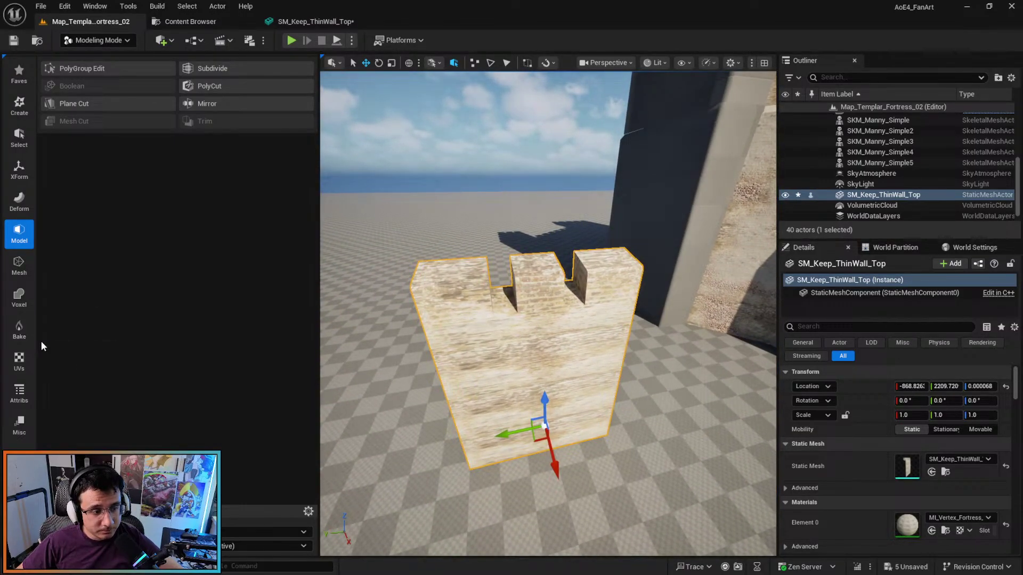
left_click(20, 360)
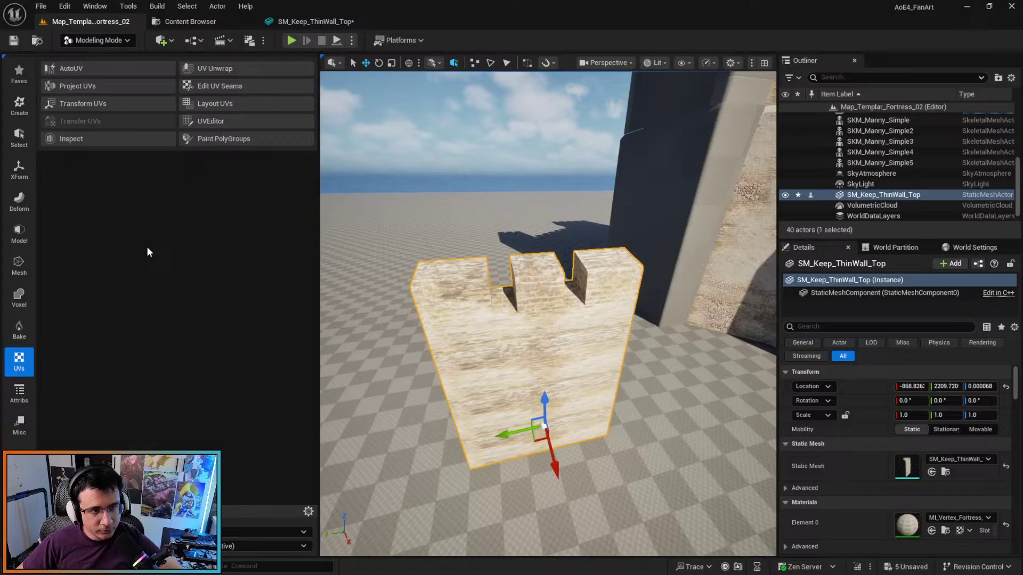
left_click(215, 69)
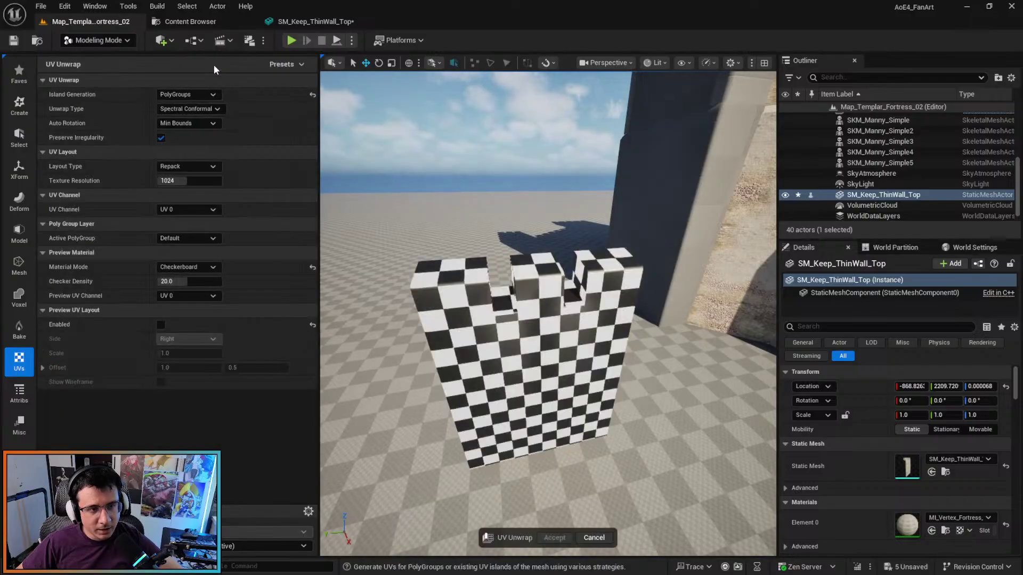
left_click(210, 94)
left_click(211, 95)
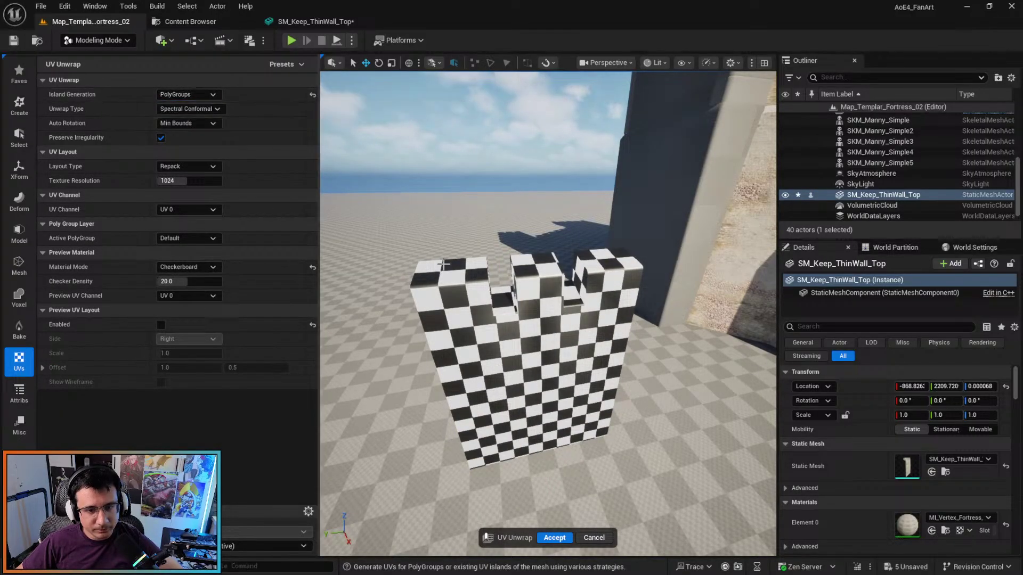
Inspect the checkerboard preview around the battlement gaps and merlons for UV distortion and seams.
key("w")
right_click_drag(437, 258, 564, 303)
key("w")
key("a")
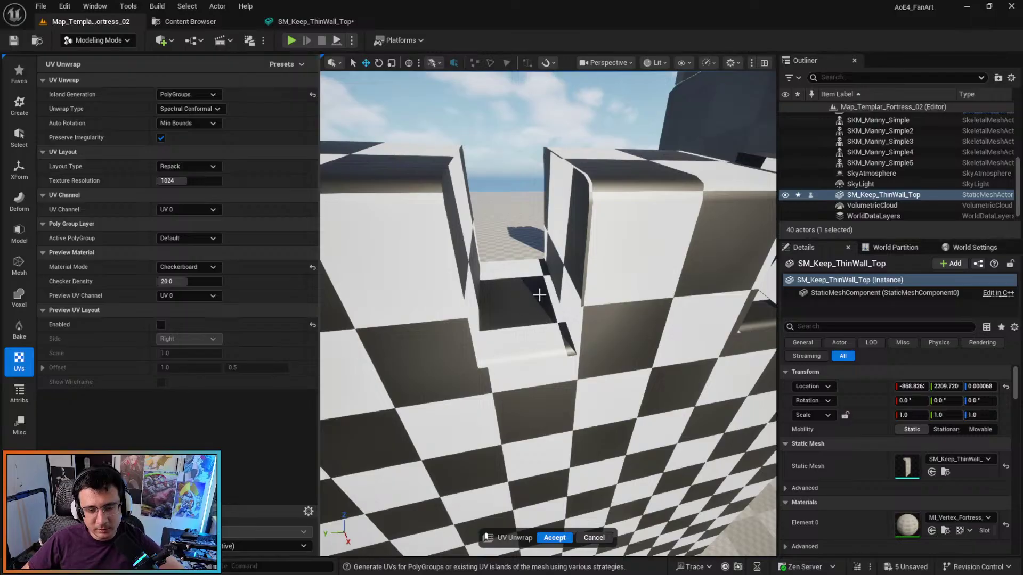
key("d")
right_click_drag(540, 294, 603, 332)
key("d")
key("a")
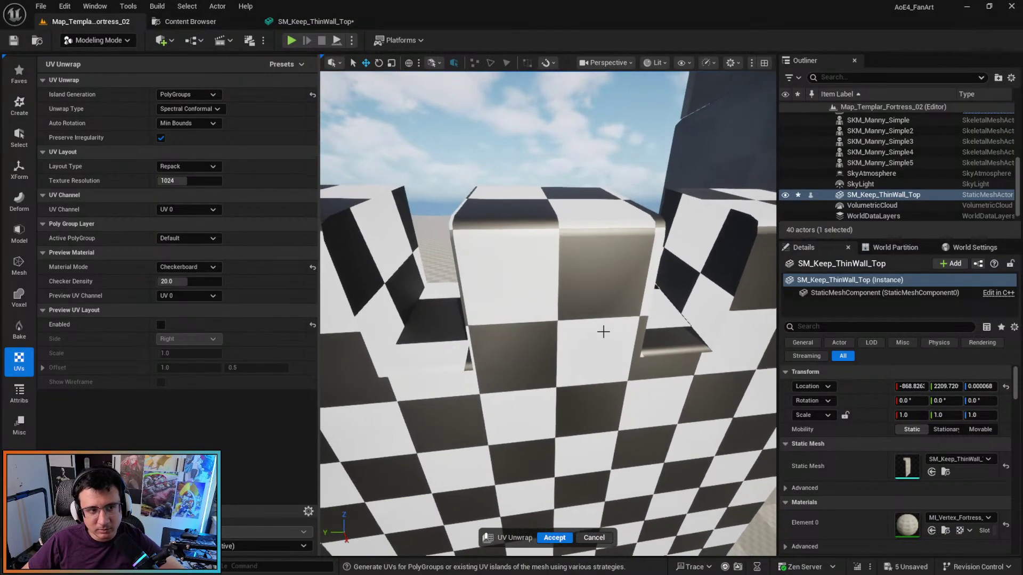
Switch the unwrap preview material to Original, check the brick texture on the wall, and apply the unwrapped UVs.
left_click(204, 266)
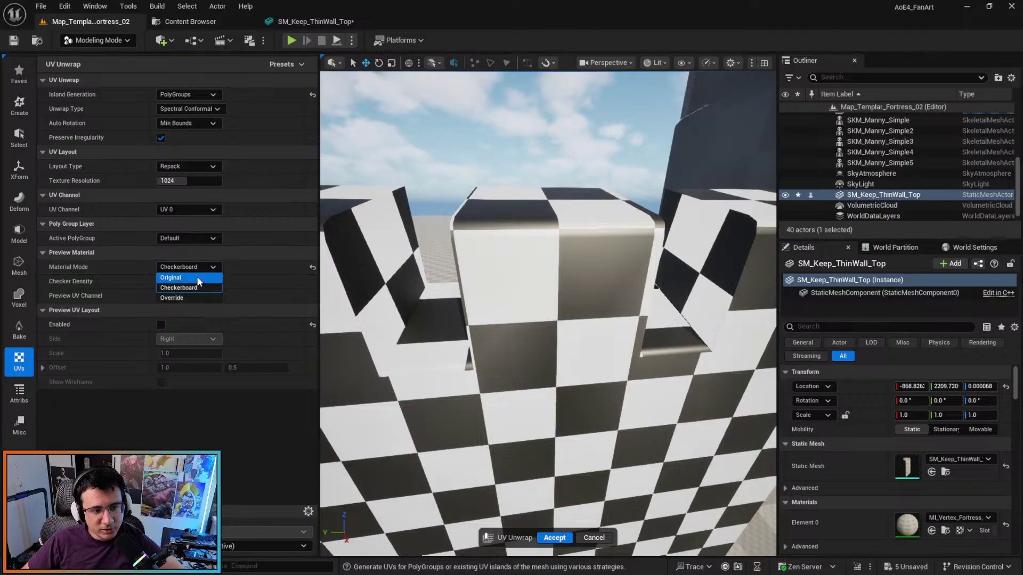
left_click(197, 276)
key("s")
right_click_drag(529, 350, 616, 327)
key("w")
key("s")
key("w")
key("s")
key("e")
key("w")
key("s")
key("w")
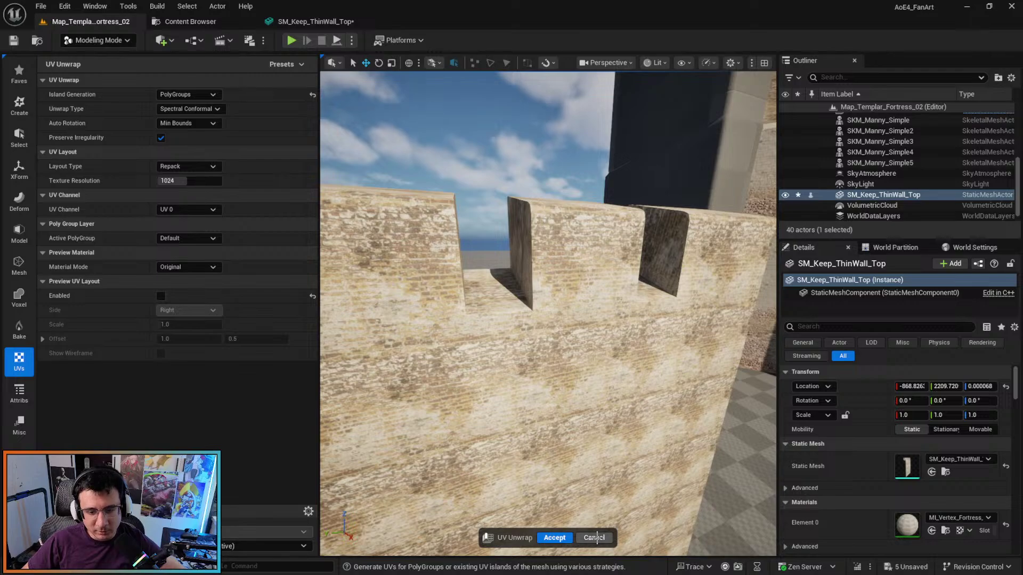
left_click(565, 537)
Check in PolyGroup Edit which faces belong to the wall's front PolyGroup.
right_click_drag(551, 356, 520, 360)
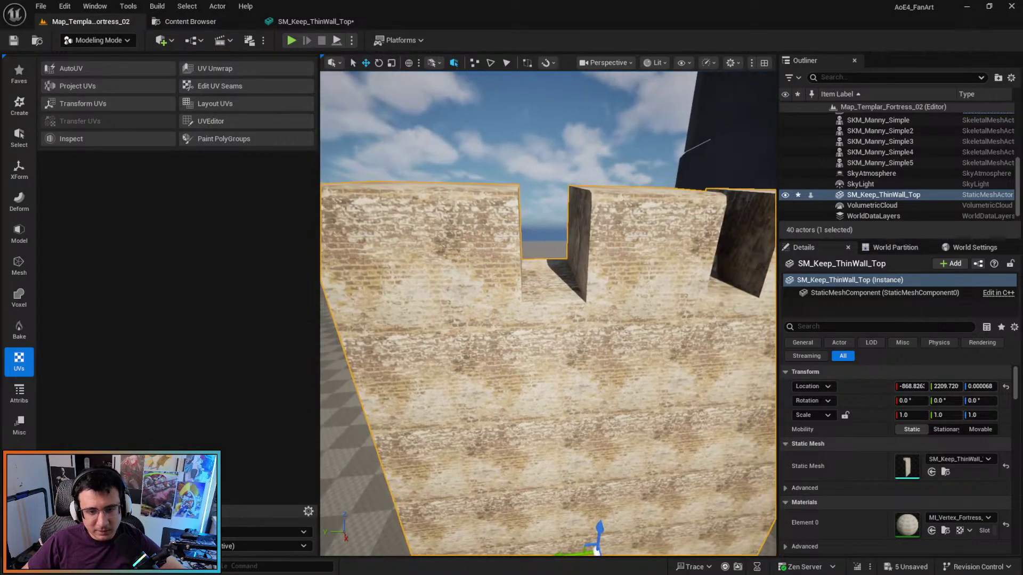
left_click(19, 230)
left_click(86, 68)
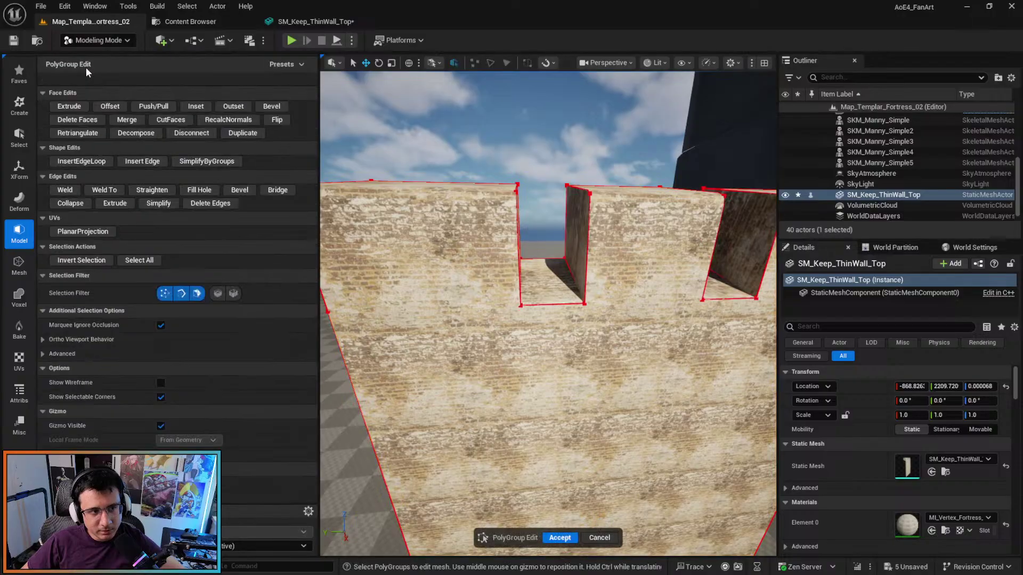
right_click_drag(452, 303, 452, 323)
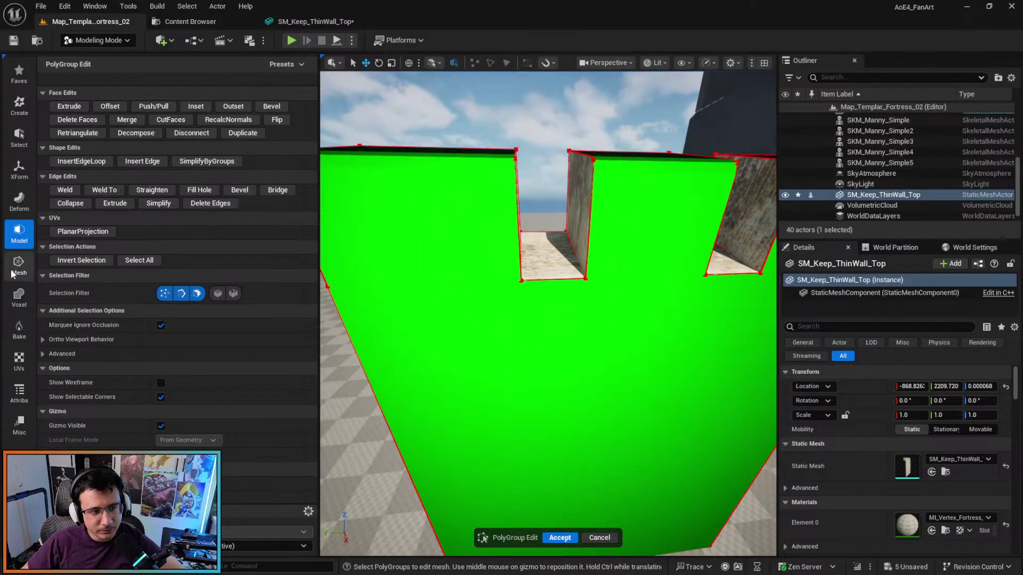
left_click(19, 264)
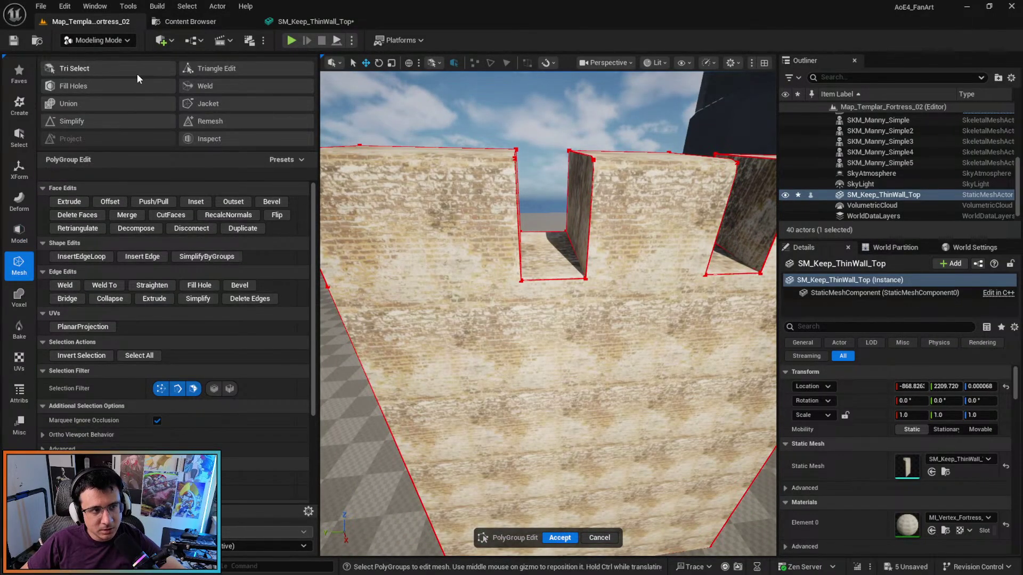
key("Escape")
Select the wall's front group with Tri Select in All in Group mode and reduce the brush size to 0.078799.
left_click(122, 69)
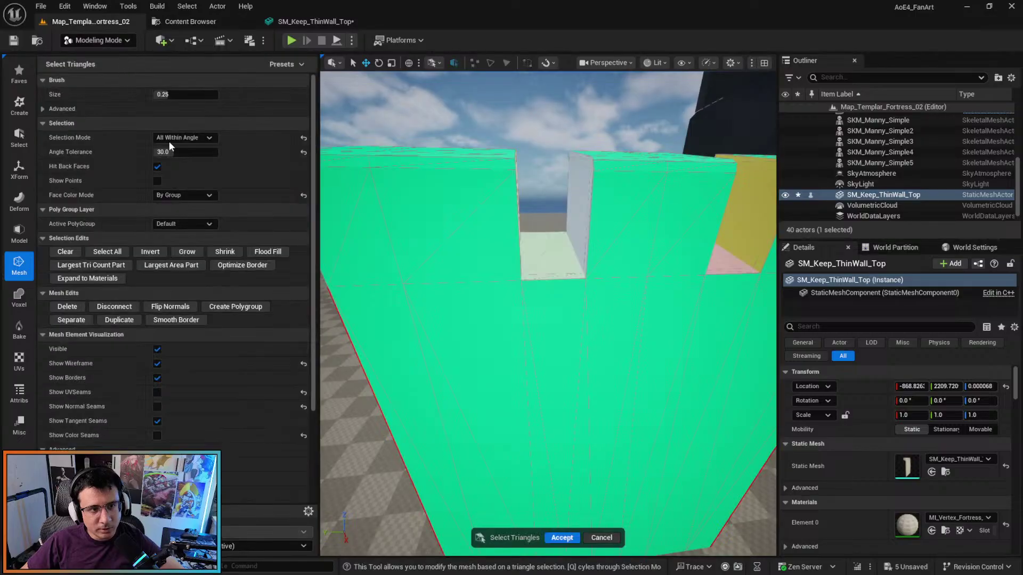
left_click(183, 138)
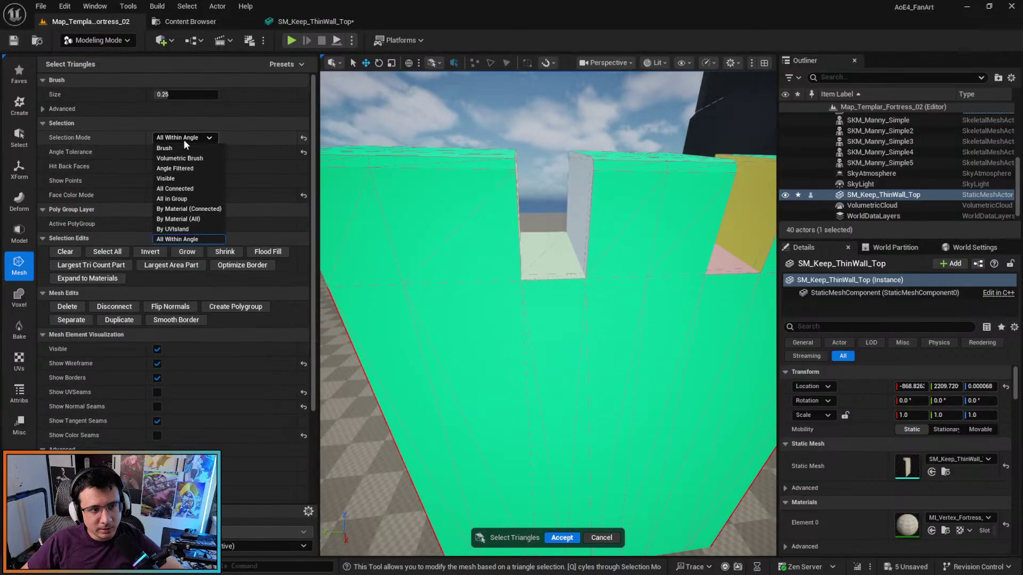
left_click(201, 199)
left_click(422, 276)
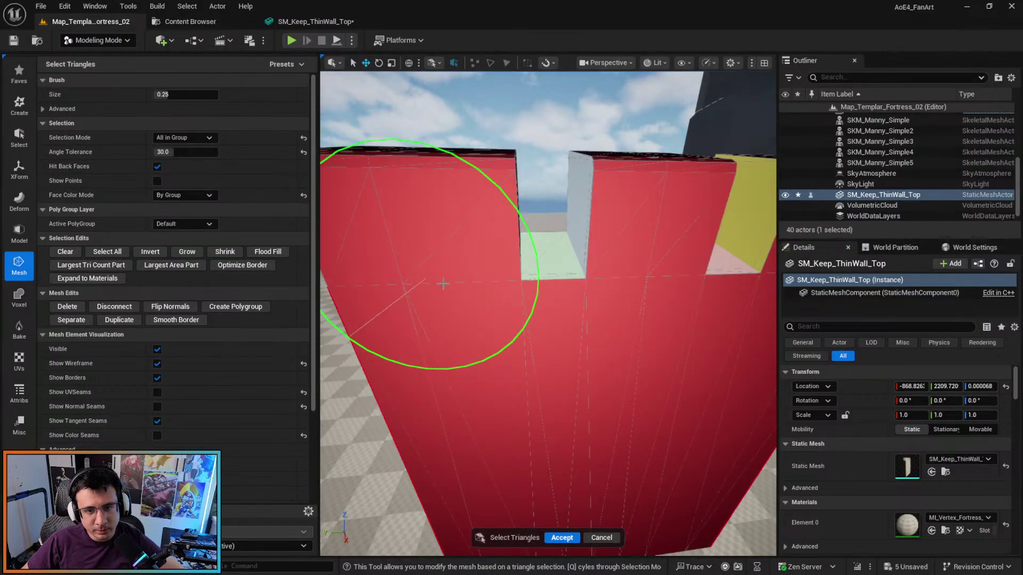
mouse_move(418, 283)
right_mouse_down()
mouse_move(497, 280)
mouse_move(487, 282)
right_mouse_up()
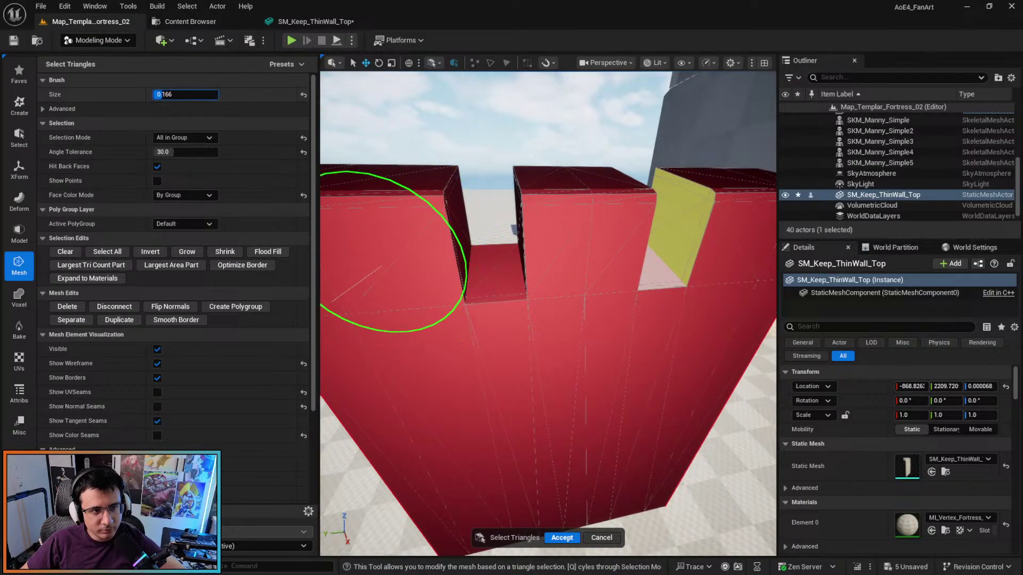
key("Return")
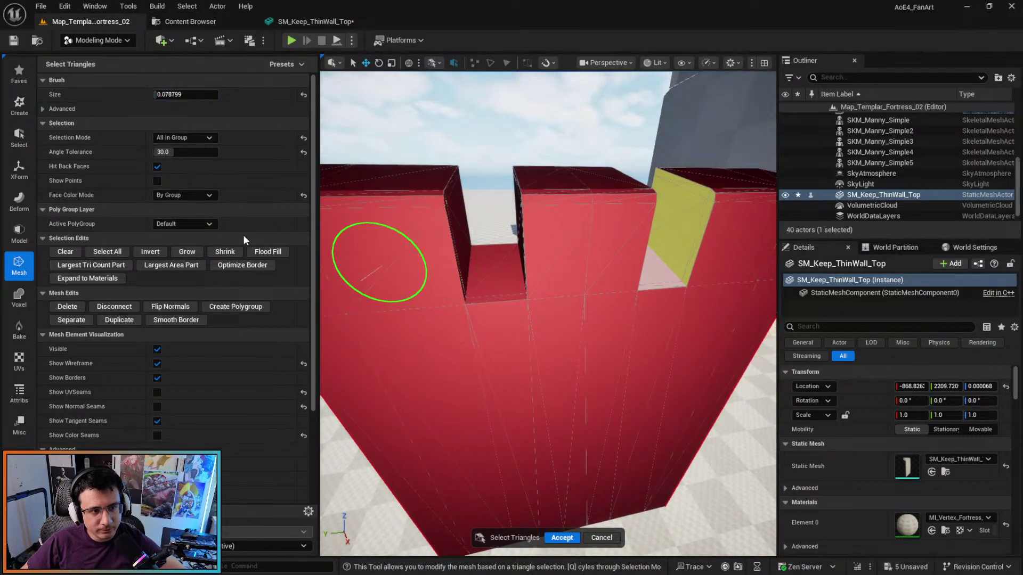
Clear the triangle selection, merge the wall's front, top and gap-floor groups into one PolyGroup, and apply the edits.
left_click(65, 252)
left_click(457, 326)
mouse_move(493, 290)
right_mouse_down()
mouse_move(507, 304)
mouse_move(570, 277)
mouse_move(557, 299)
mouse_move(583, 232)
mouse_move(557, 251)
mouse_move(411, 228)
mouse_move(434, 206)
mouse_move(604, 288)
mouse_move(413, 247)
right_mouse_up()
left_click(591, 269)
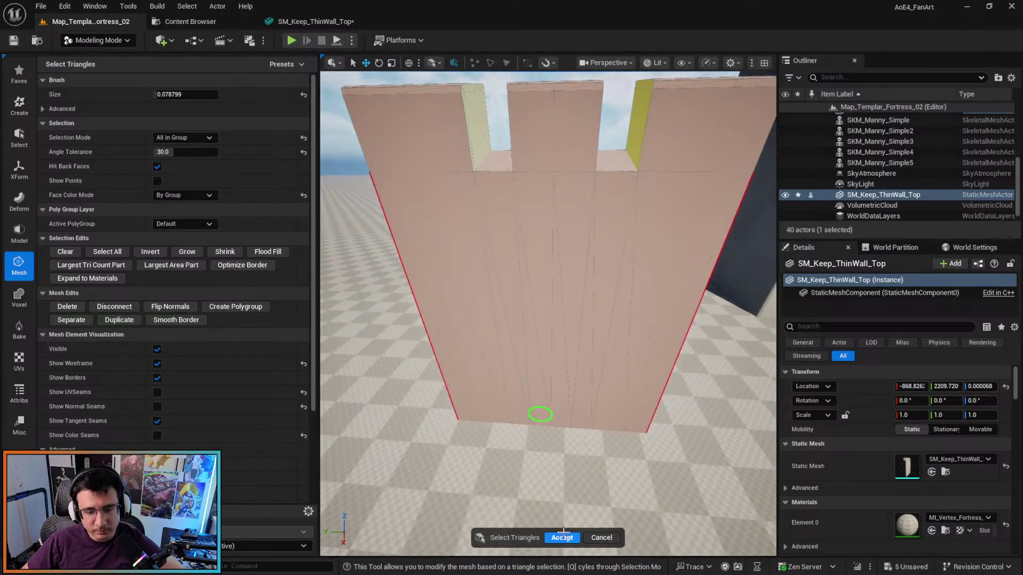
left_click(562, 537)
Unwrap the wall's UVs again from the revised PolyGroups, check the brick texture from both sides, and apply the result.
scroll(550, 290, "up", 3)
key("e")
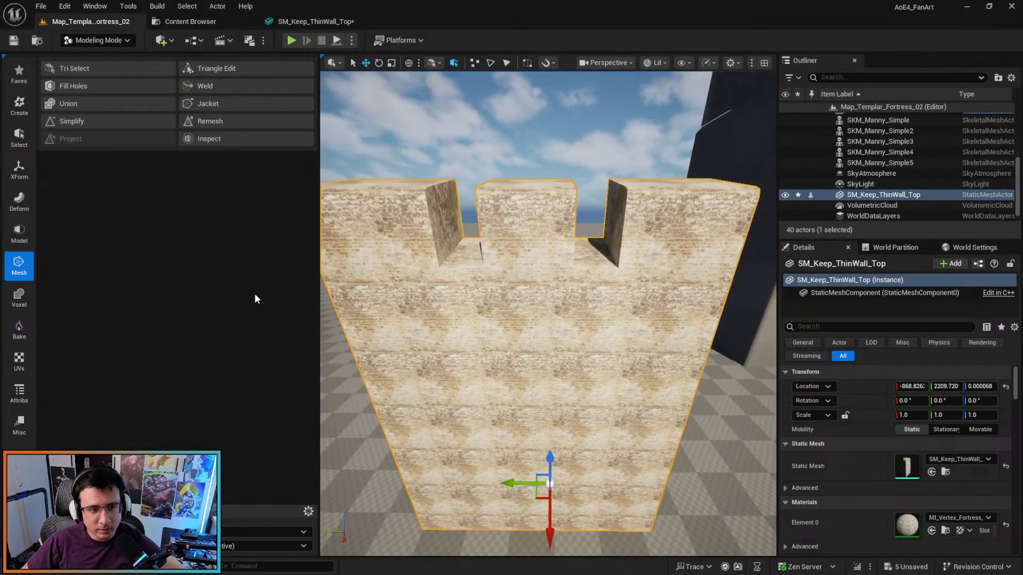
left_click(21, 361)
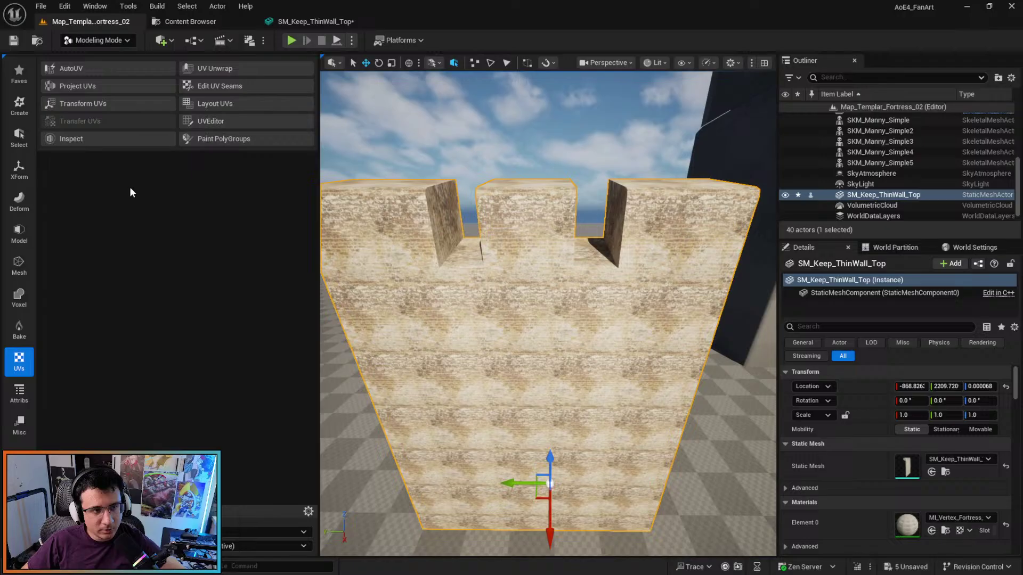
left_click(212, 71)
scroll(549, 319, "up", 2)
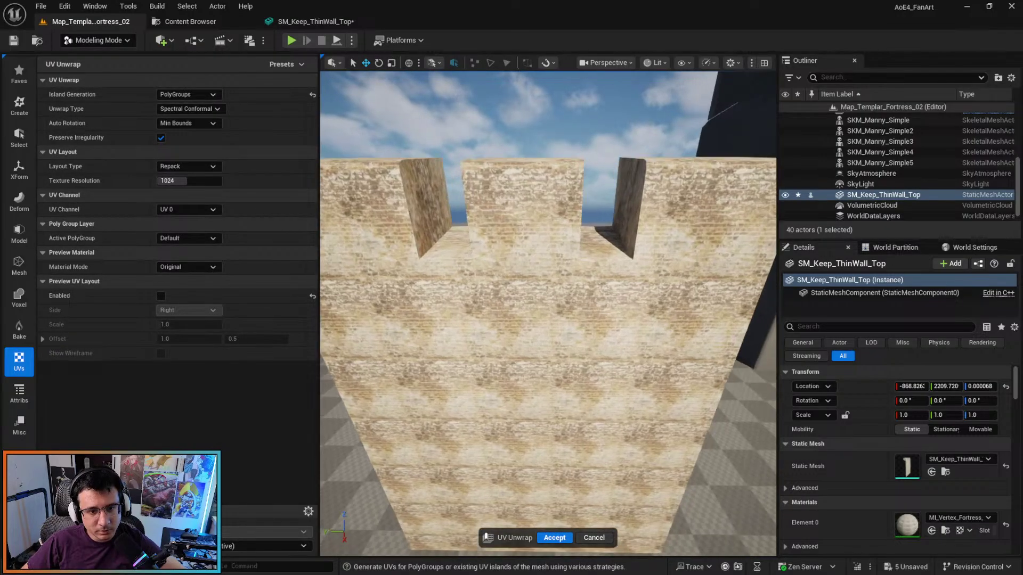
key("w")
right_click_drag(549, 314, 591, 364)
scroll(509, 286, "down", 3)
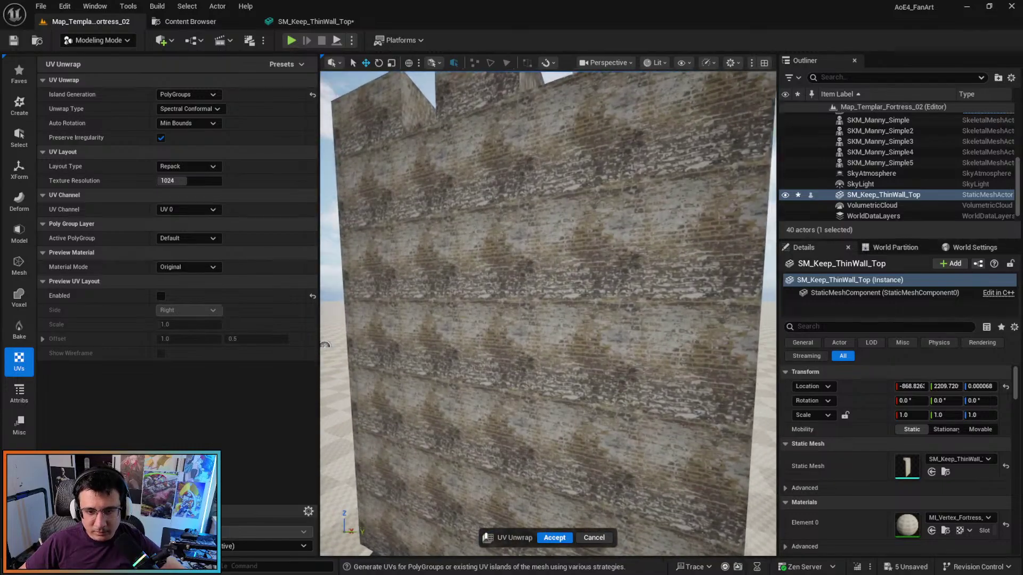
mouse_move(548, 314)
right_mouse_down()
mouse_move(480, 303)
mouse_move(471, 293)
mouse_move(480, 307)
mouse_move(544, 306)
mouse_move(405, 317)
mouse_move(389, 309)
right_mouse_up()
right_click_drag(548, 266, 605, 251)
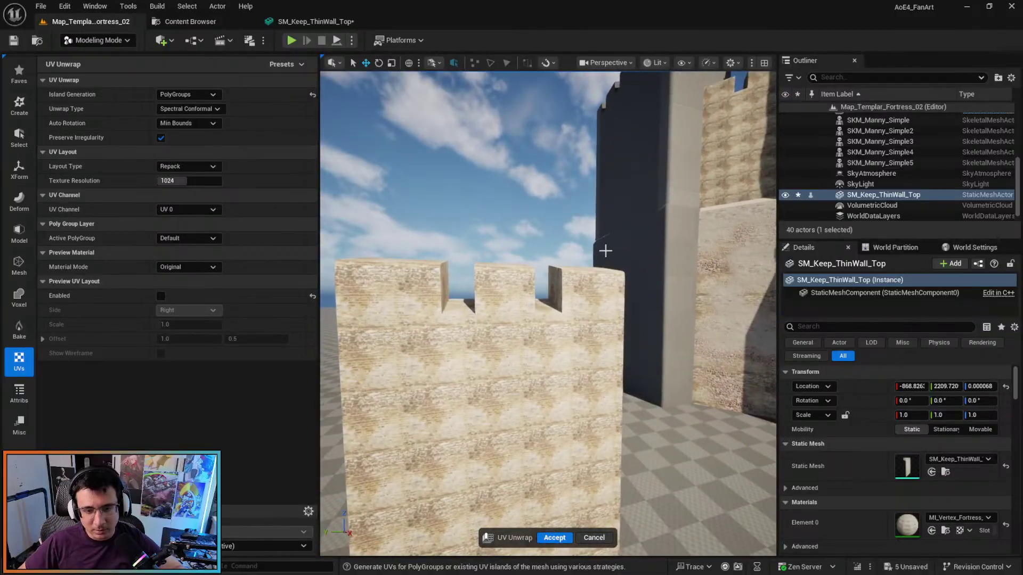
left_click(567, 536)
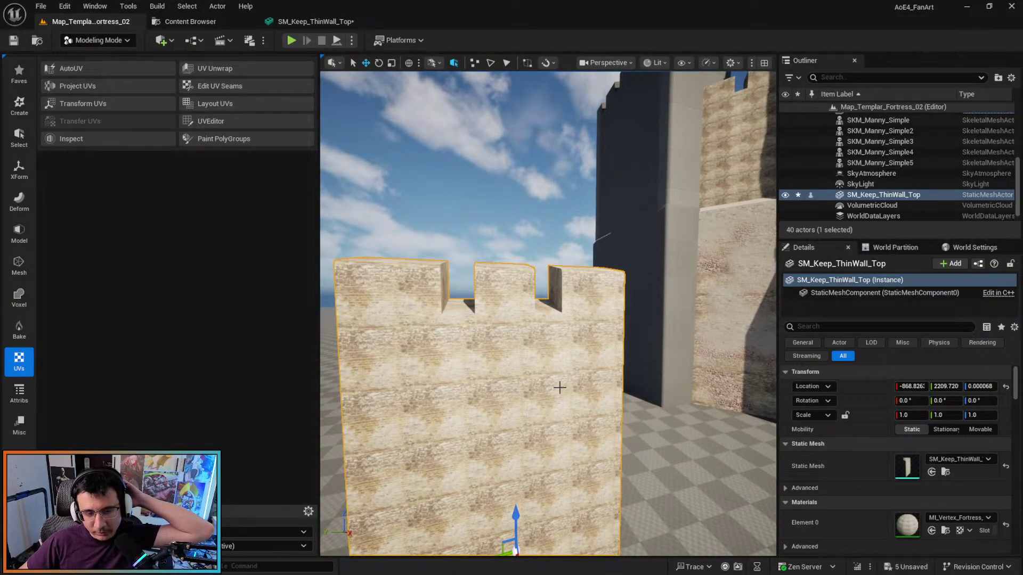
right_click_drag(558, 364, 580, 392)
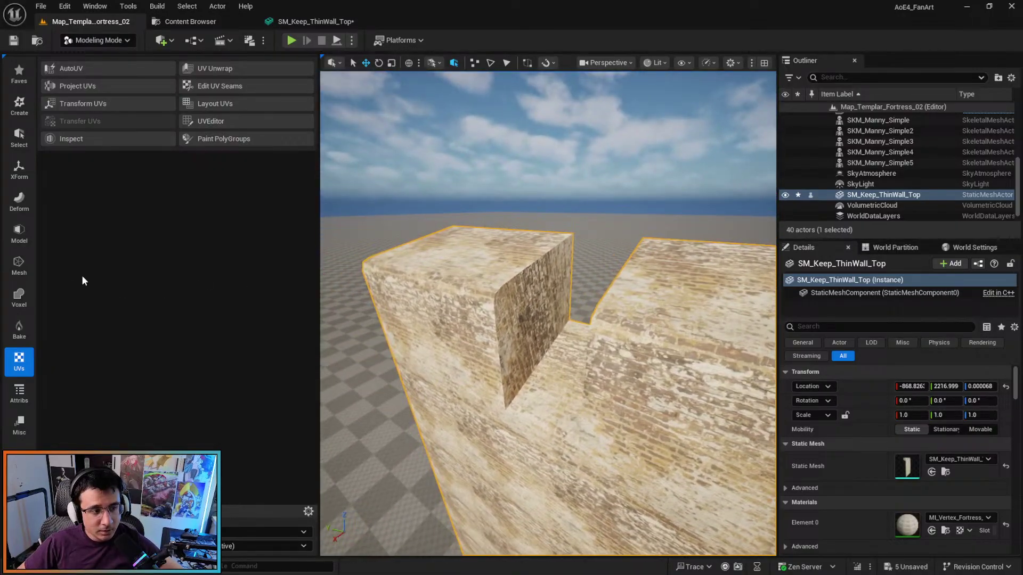
left_click(19, 234)
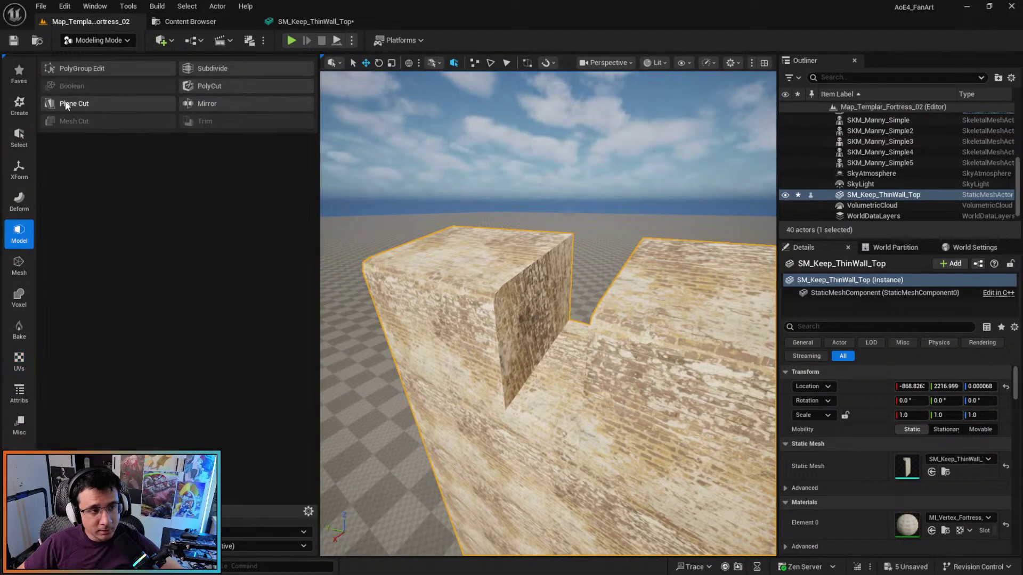
left_click(67, 68)
left_click(527, 318)
mouse_move(527, 318)
right_mouse_down()
mouse_move(570, 323)
mouse_move(532, 319)
right_mouse_up()
key("Escape")
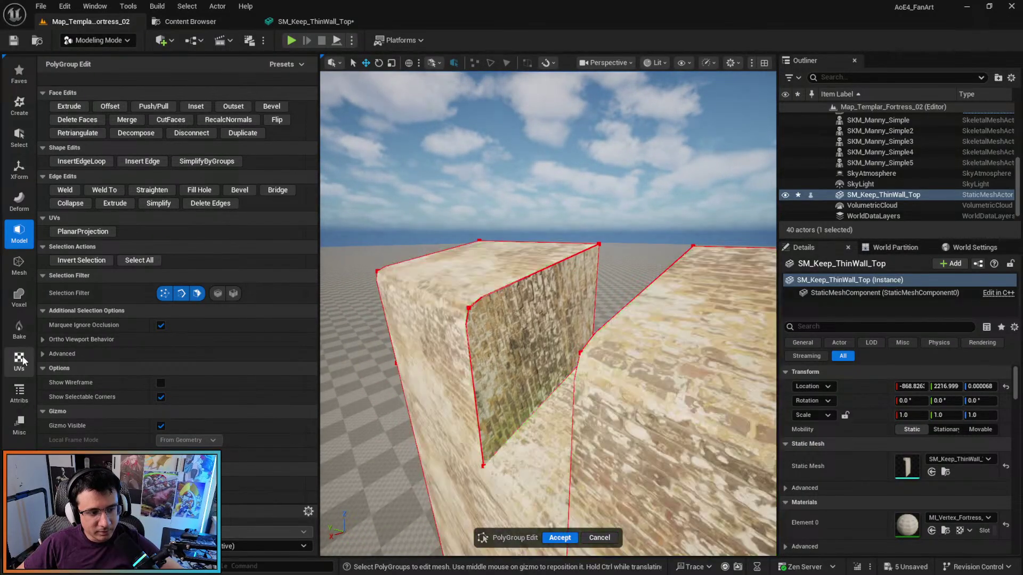
left_click(21, 363)
key("Escape")
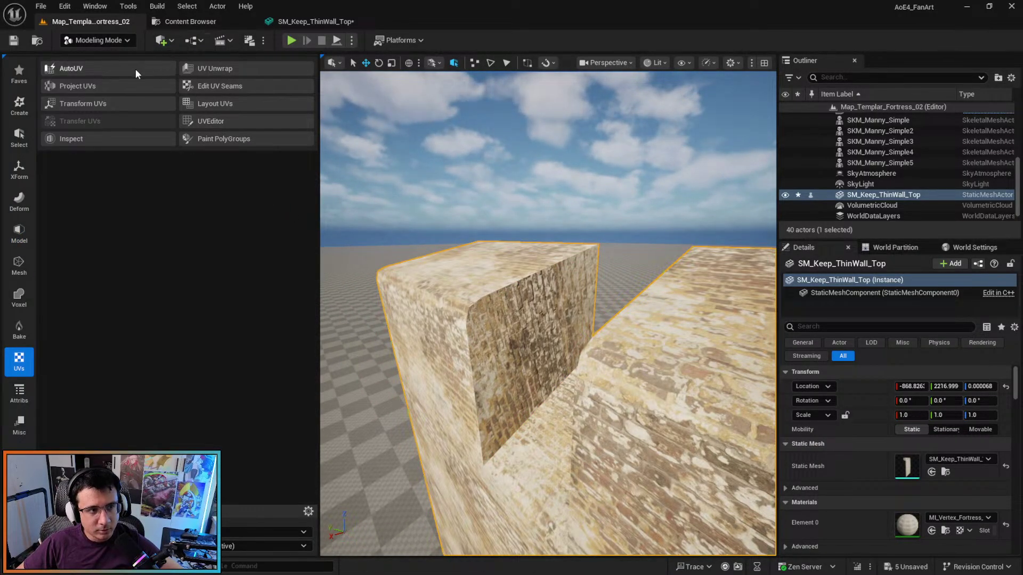
With UV Transform, rotate the UV island of one inner side of a battlement gap by -75 degrees and straighten the opposite side's bricks.
left_click(83, 103)
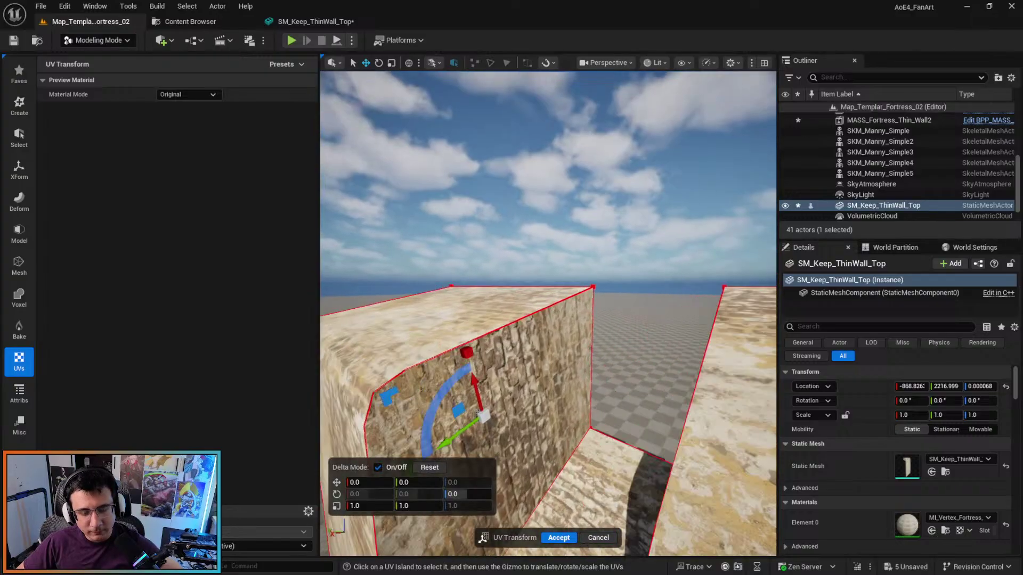
right_click_drag(469, 286, 509, 273)
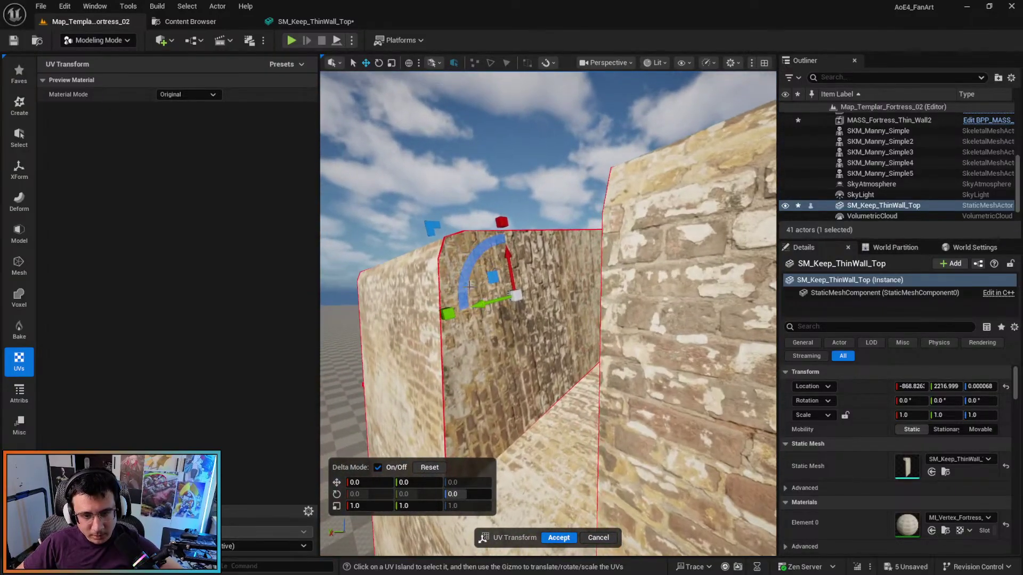
left_click_drag(474, 251, 446, 358)
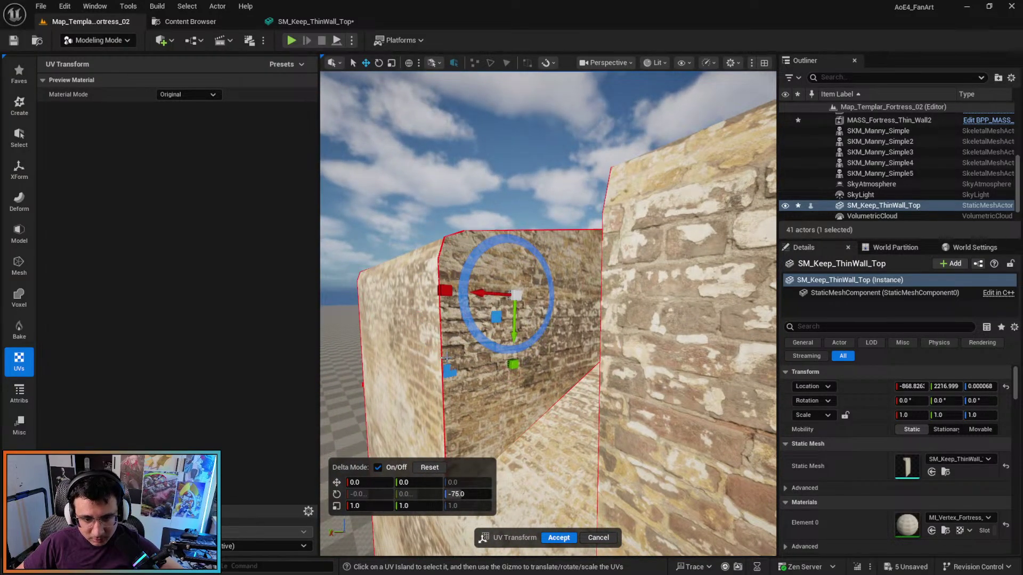
right_click_drag(447, 358, 558, 325)
left_click(559, 322)
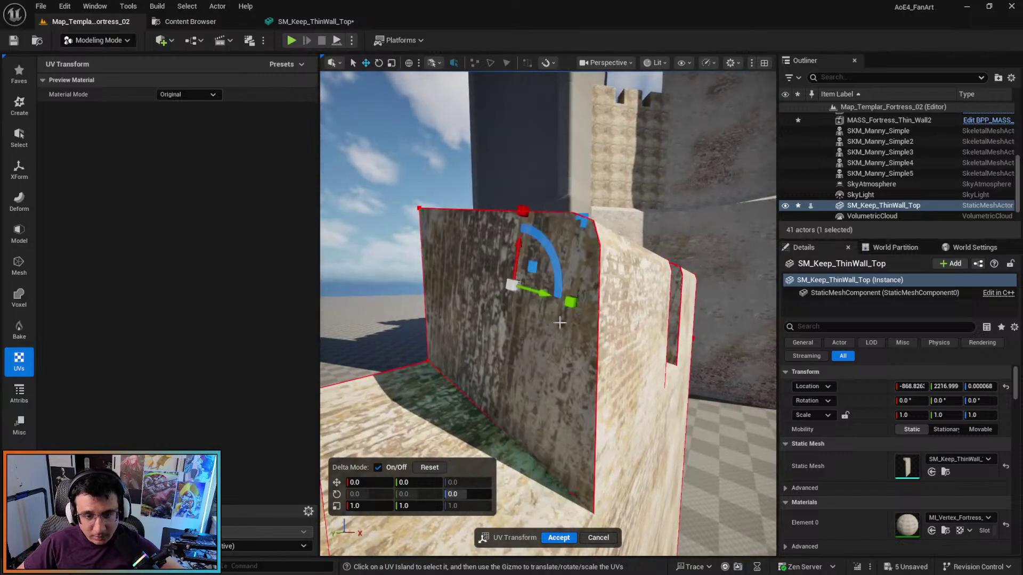
left_click_drag(551, 252, 473, 251)
Rotate the UV islands of the other battlement gap's two inner side faces to level their bricks, the second by 85 degrees.
right_click_drag(524, 394, 397, 376)
left_click(484, 373)
left_click_drag(471, 263, 403, 372)
mouse_move(543, 371)
right_mouse_down()
mouse_move(639, 368)
mouse_move(586, 346)
right_mouse_up()
left_click(640, 351)
left_click_drag(548, 254, 568, 335)
Rotate the UV islands of the wall's two upper end faces to level their bricks, the second by -105 degrees.
right_click_drag(586, 336, 497, 356)
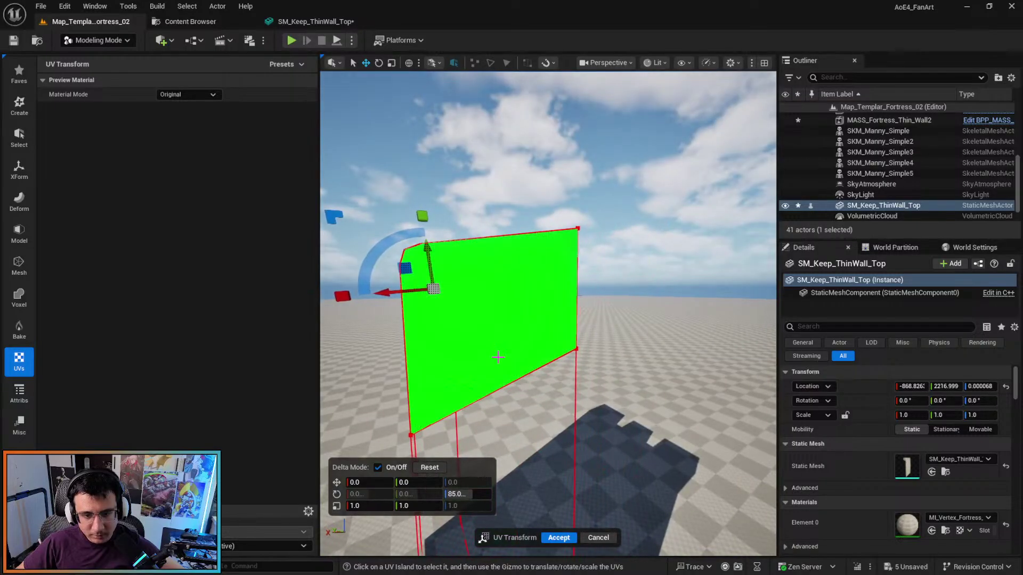
left_click(498, 356)
left_click_drag(435, 237, 590, 238)
right_click_drag(586, 284, 666, 284)
mouse_move(566, 328)
right_mouse_down()
mouse_move(666, 319)
mouse_move(565, 327)
right_mouse_up()
left_click(565, 328)
left_click_drag(564, 329, 623, 353)
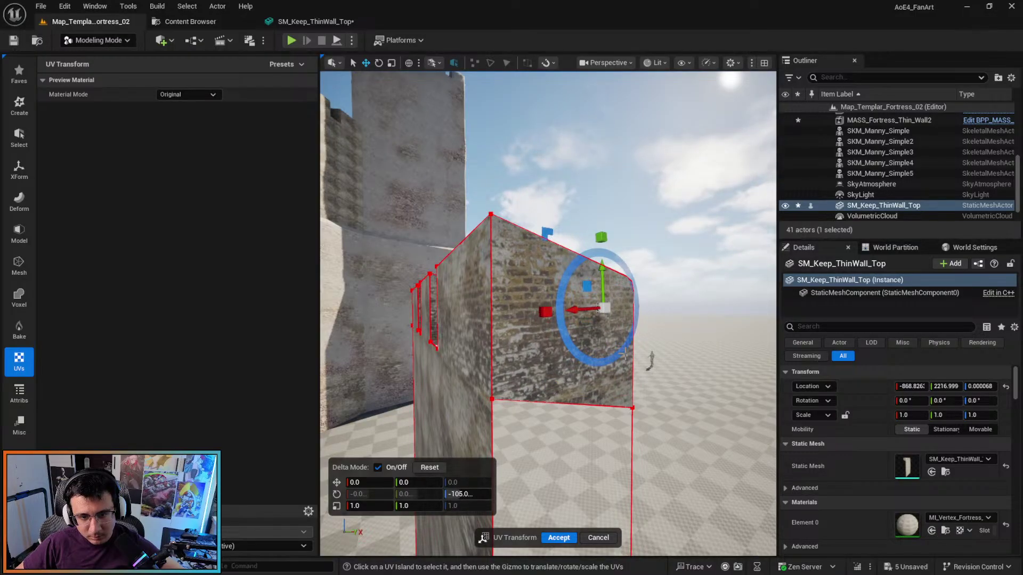
Accept the UV island rotations and check the brick texture around the wall's battlement gaps.
mouse_move(625, 353)
right_mouse_down()
mouse_move(688, 346)
mouse_move(625, 353)
mouse_move(682, 368)
mouse_move(624, 354)
right_mouse_up()
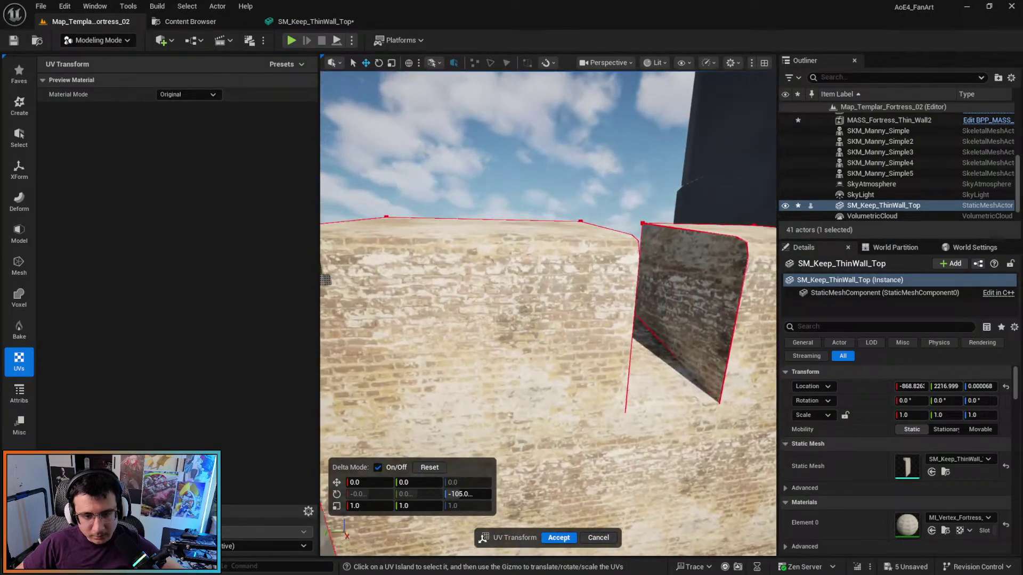
right_click_drag(511, 347, 512, 347)
left_click(559, 537)
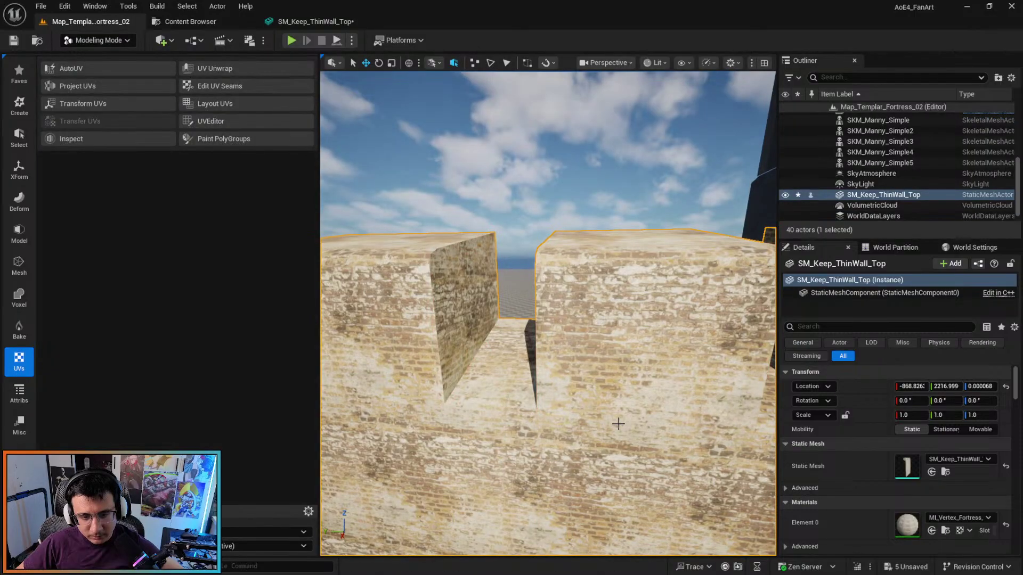
right_click_drag(618, 424, 677, 421)
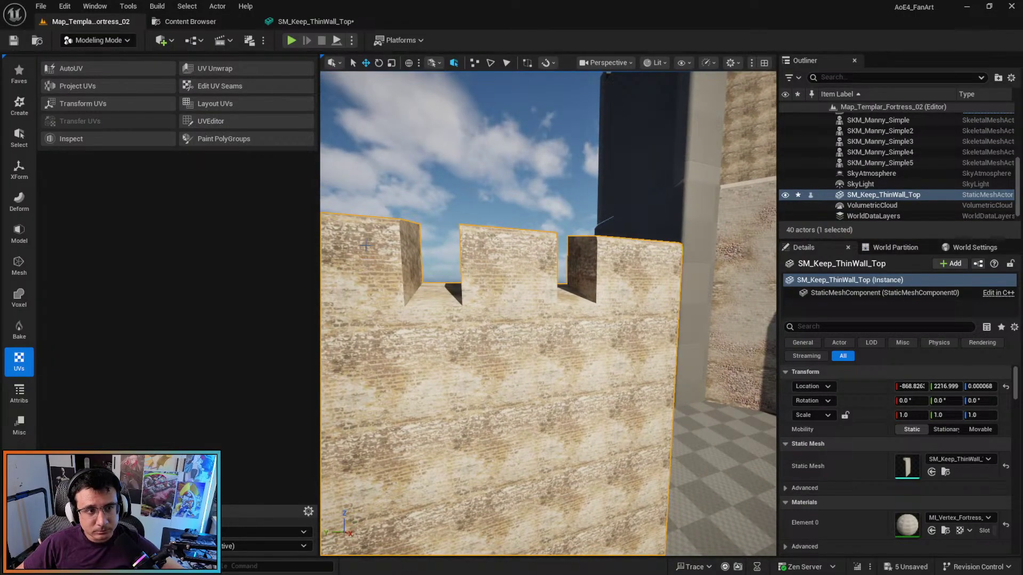
left_click(202, 104)
left_click(198, 122)
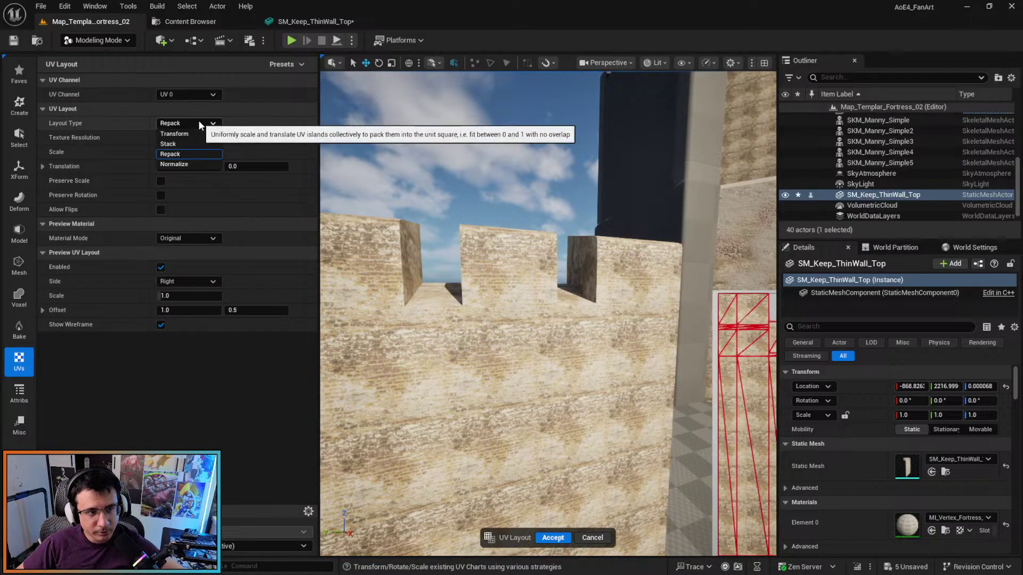
left_click(182, 163)
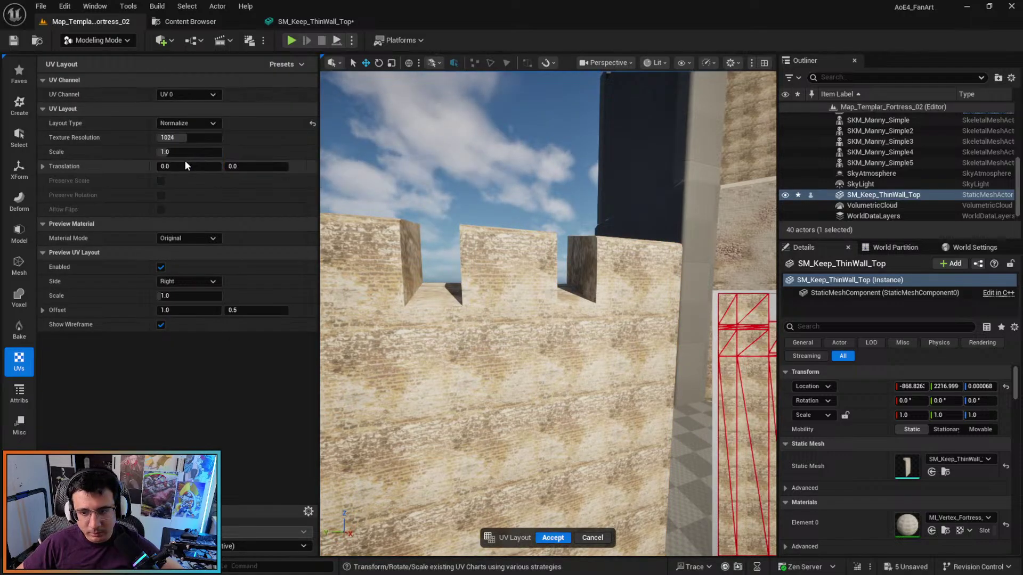
left_click(186, 123)
left_click(179, 154)
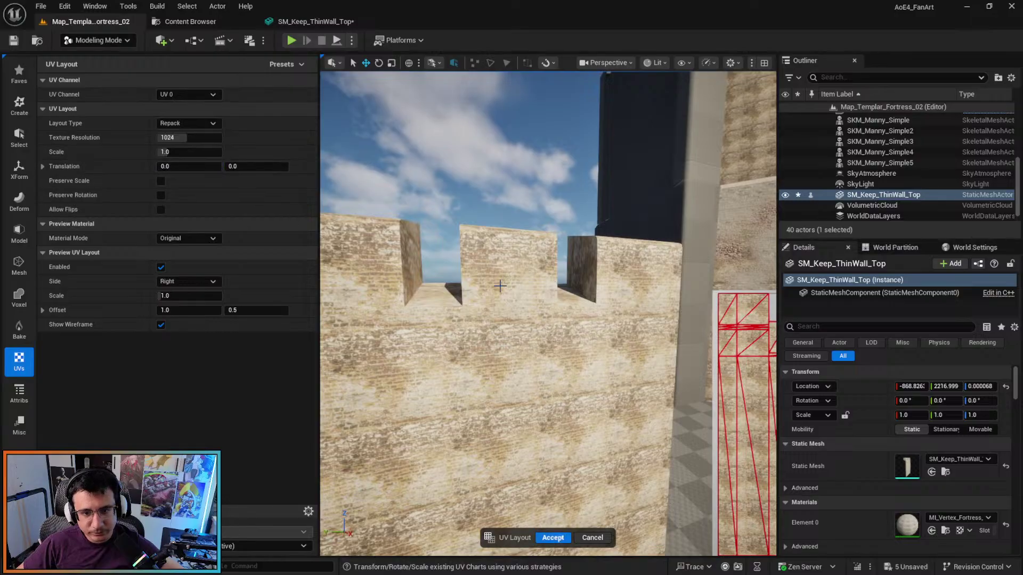
mouse_move(547, 313)
right_mouse_down()
mouse_move(585, 325)
mouse_move(688, 288)
mouse_move(548, 313)
right_mouse_up()
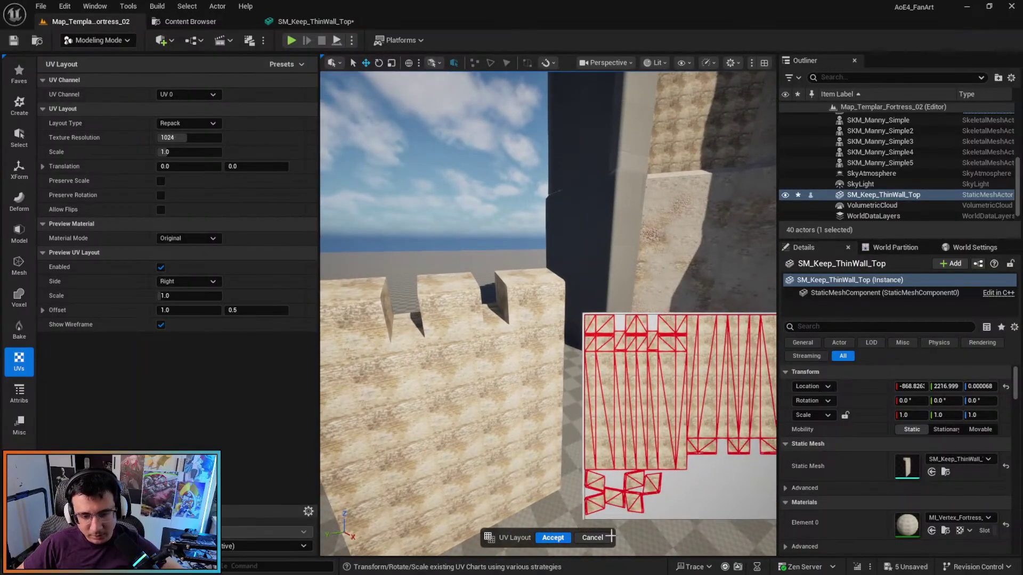
left_click(592, 538)
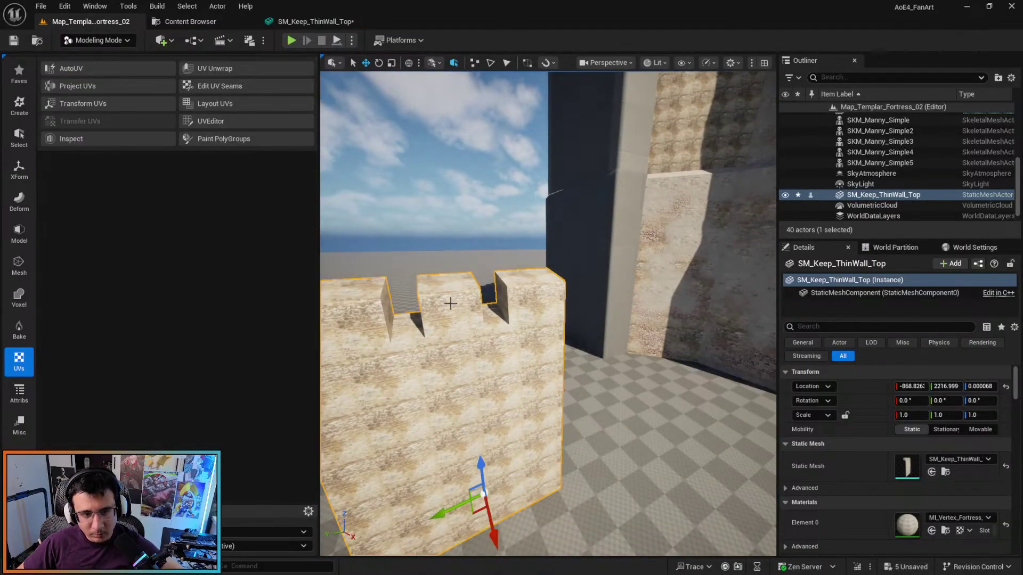
Open the wall in the UV Editor and move two small overlapping islands horizontally apart, the second to a horizontal position of about 0.36.
left_click(213, 121)
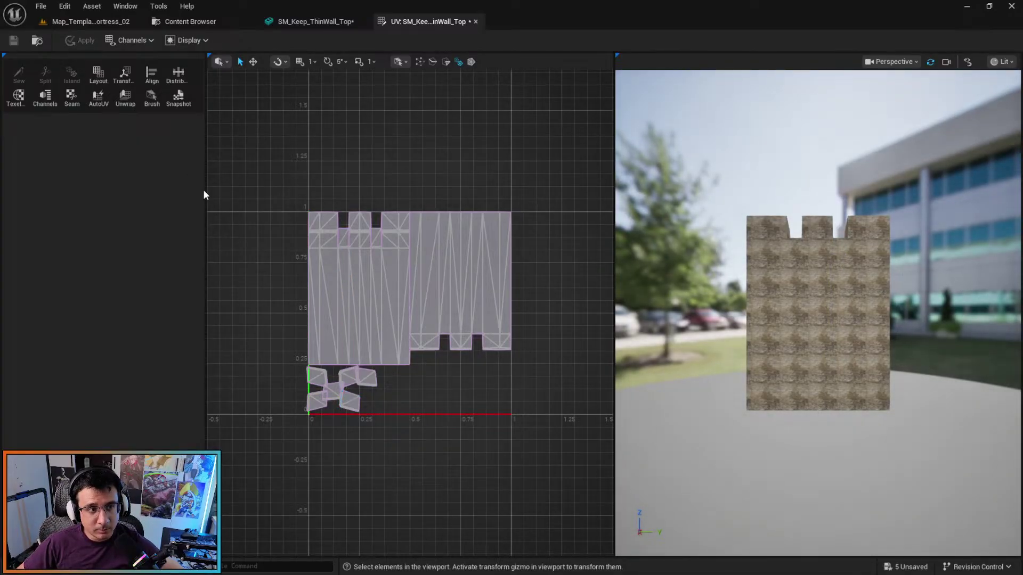
key("w")
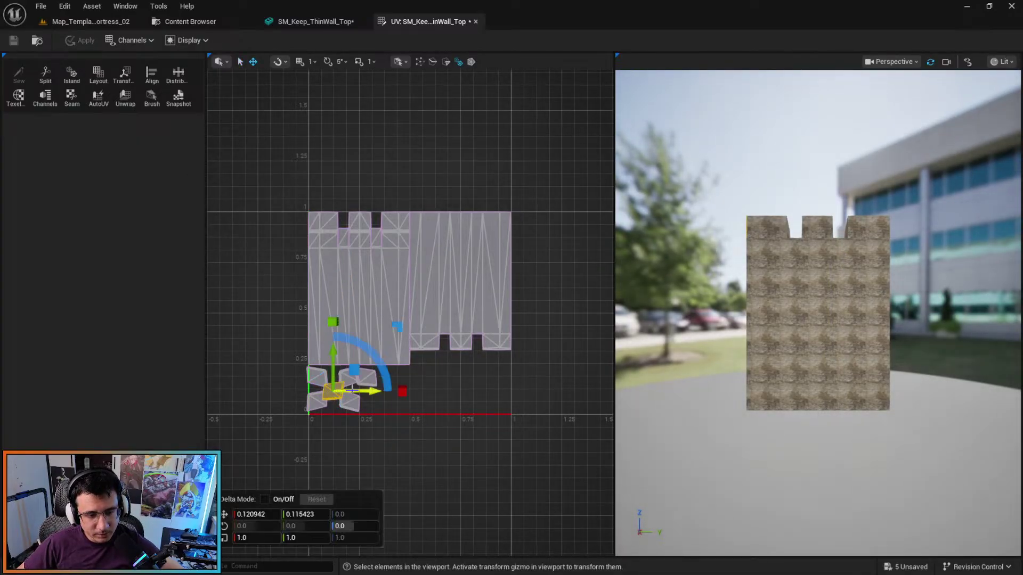
left_click_drag(371, 391, 470, 397)
left_click(367, 377)
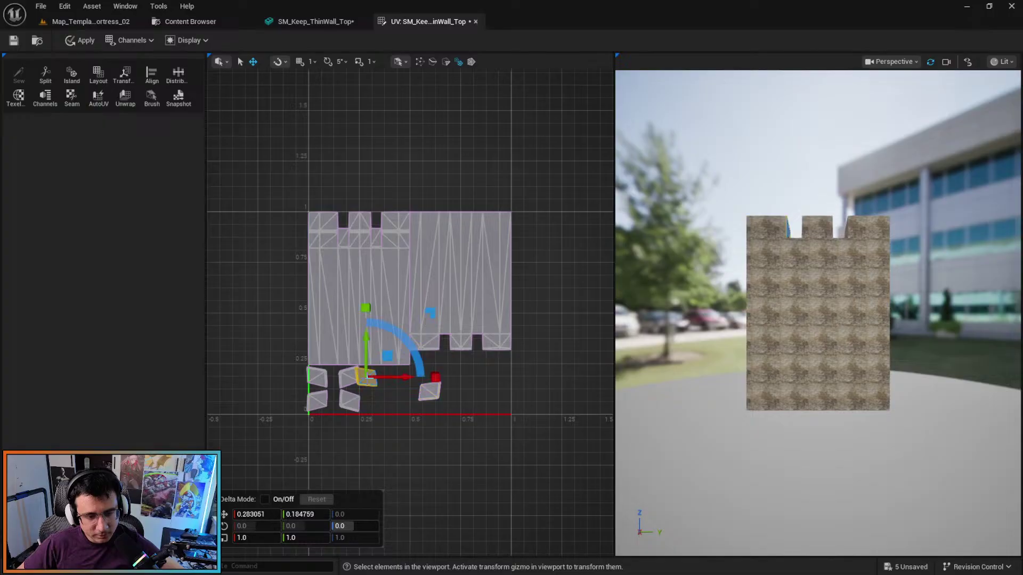
left_click_drag(390, 378, 408, 380)
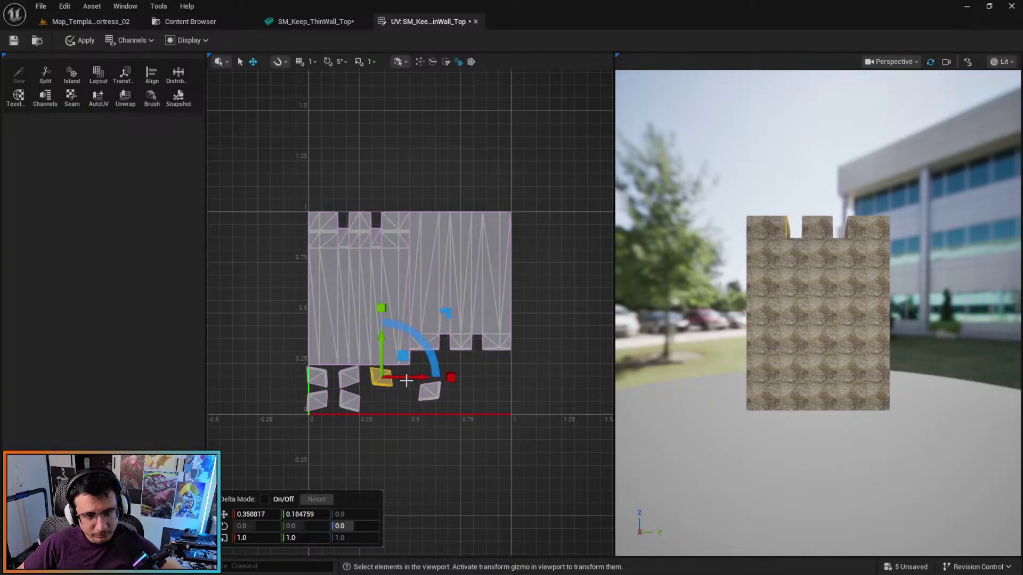
Select all UV islands, scale them down uniformly to about two thirds of their size, and apply the change.
scroll(373, 237, "up", 6)
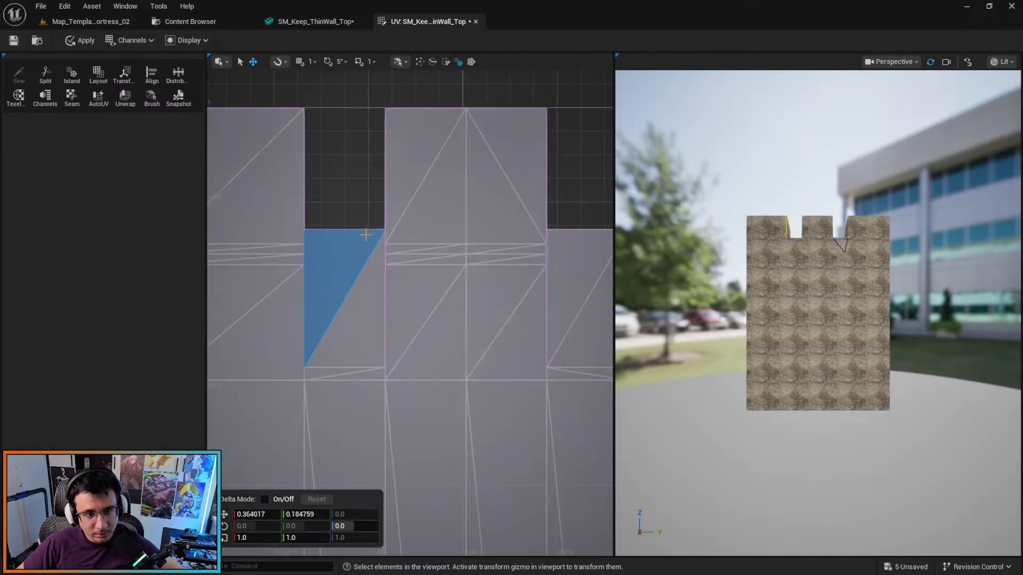
scroll(373, 237, "down", 5)
scroll(373, 237, "down", 2)
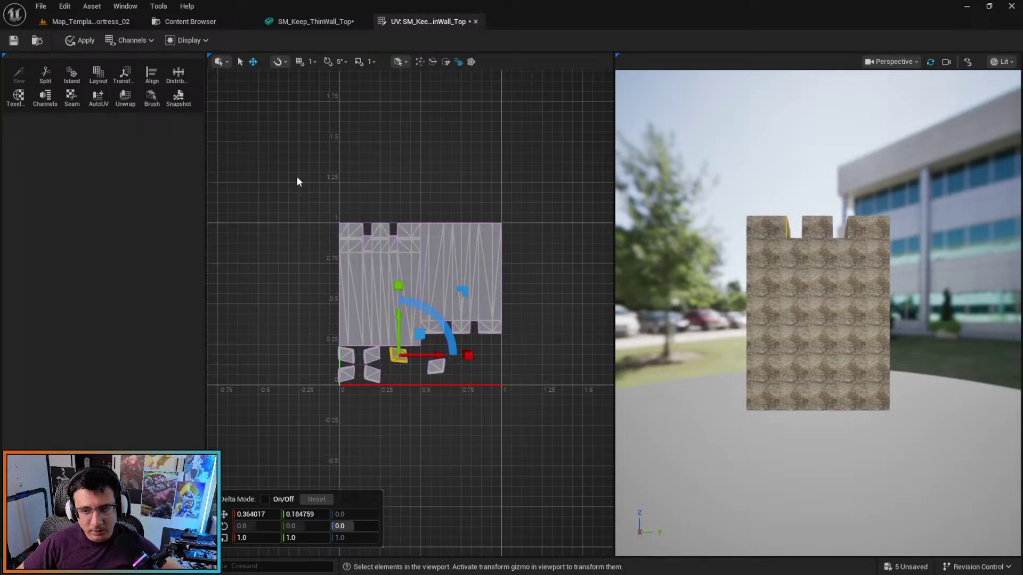
left_click_drag(296, 177, 559, 425)
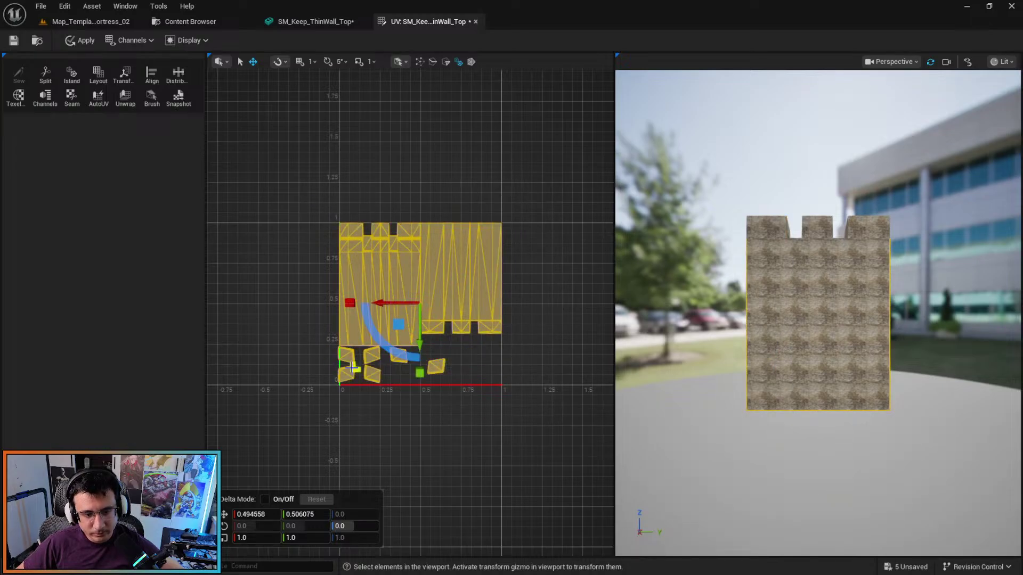
mouse_move(354, 367)
left_mouse_down()
mouse_move(375, 349)
mouse_move(355, 368)
left_mouse_up()
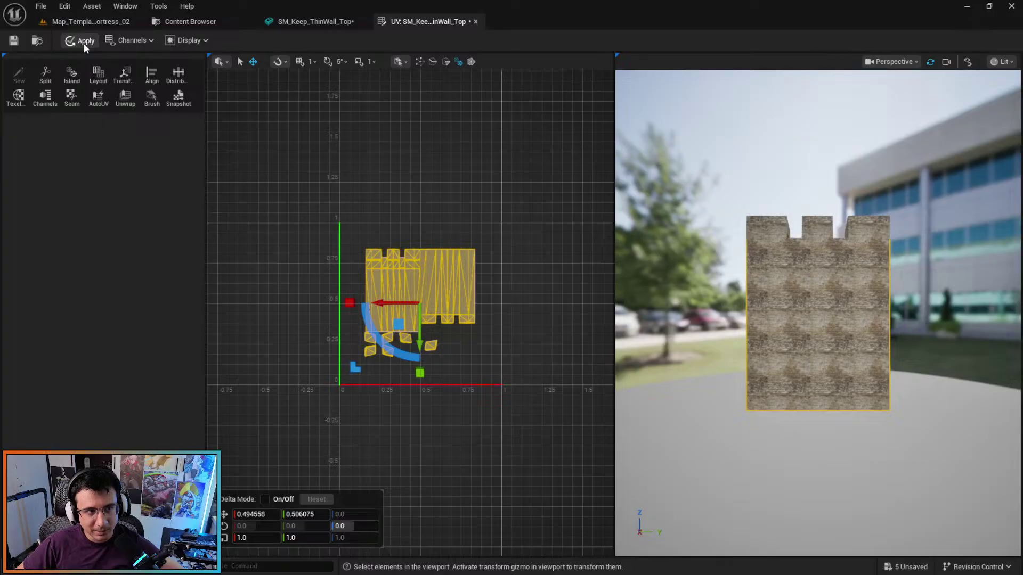
Return to the fortress level and examine the scale of the brick texture across the wall and its battlements.
left_click(103, 24)
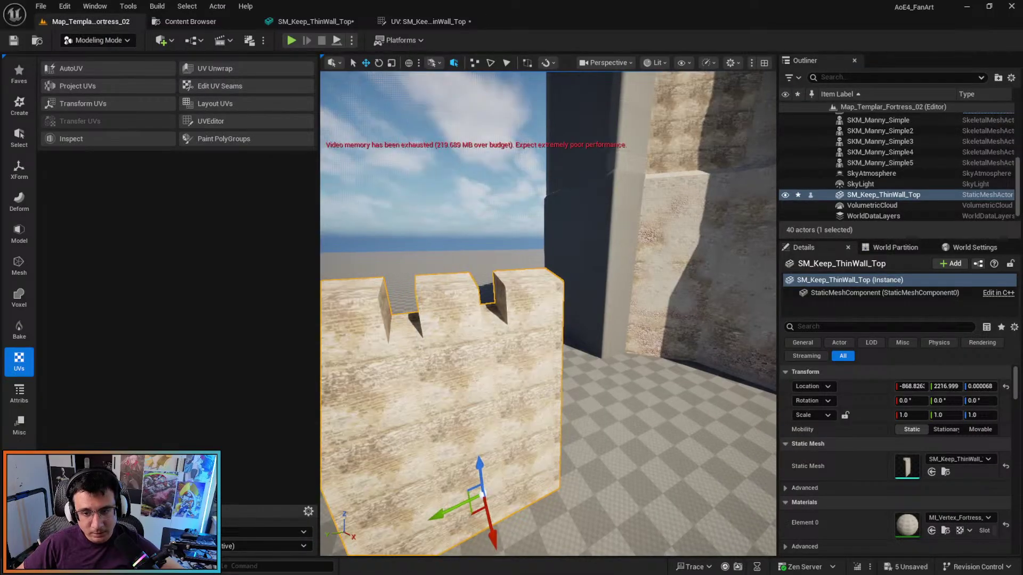
right_click_drag(511, 320, 602, 285)
key("w")
right_click_drag(520, 277, 526, 384)
key("s")
key("w")
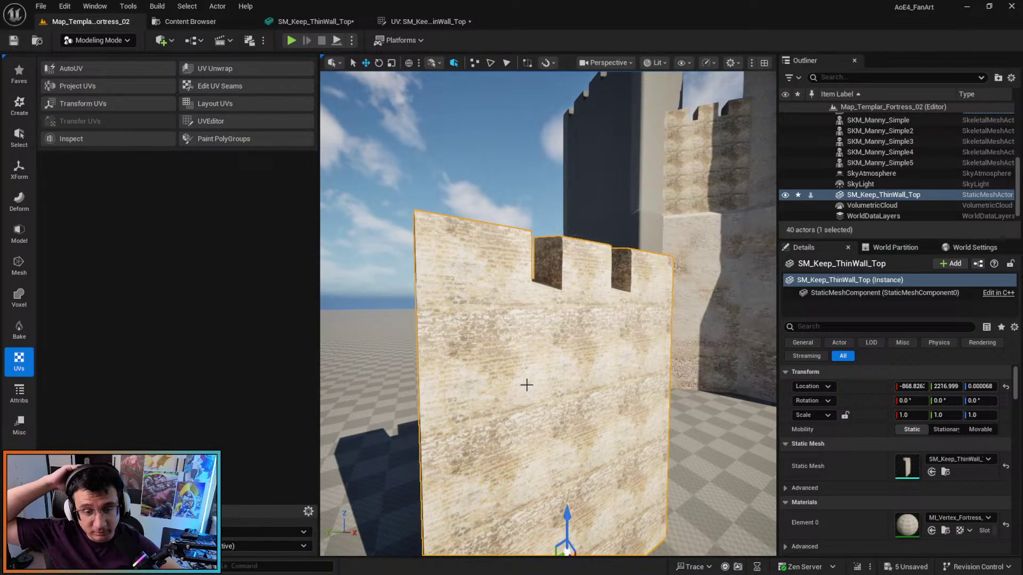